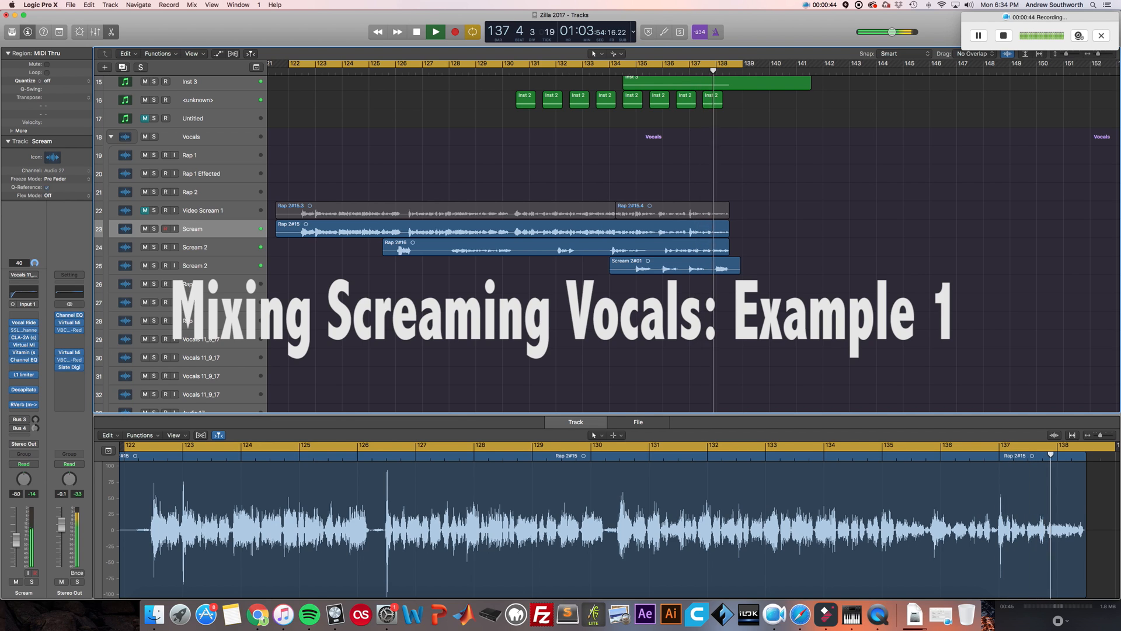
- Stop playback and solo the main Scream vocal track
key(space)
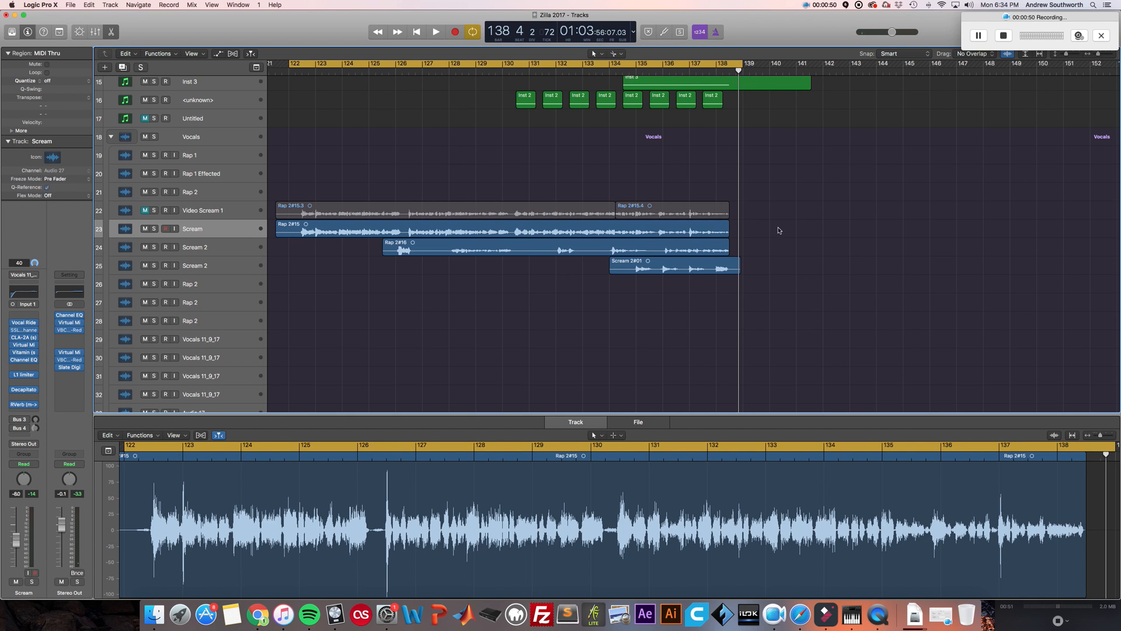
scroll(411, 188, left, 2)
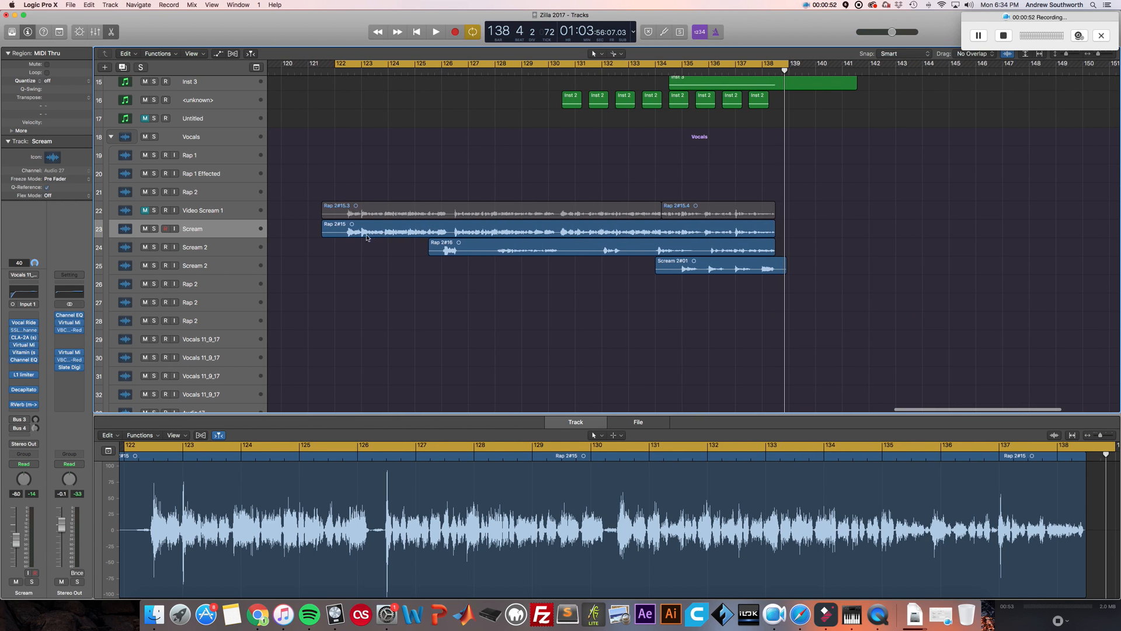
click(392, 171)
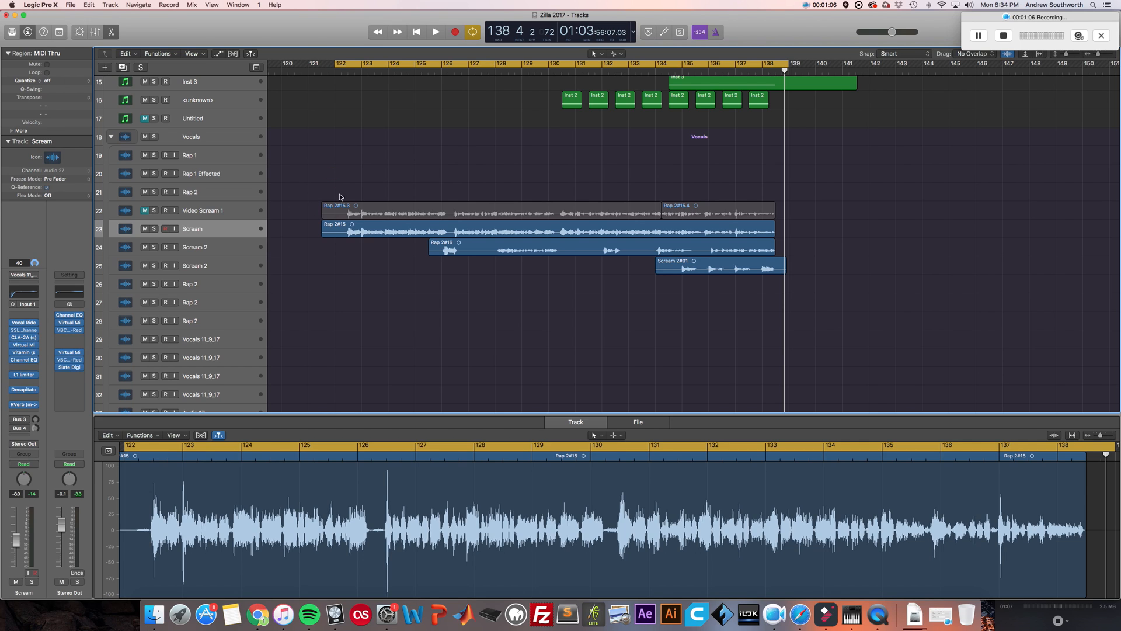
click(154, 229)
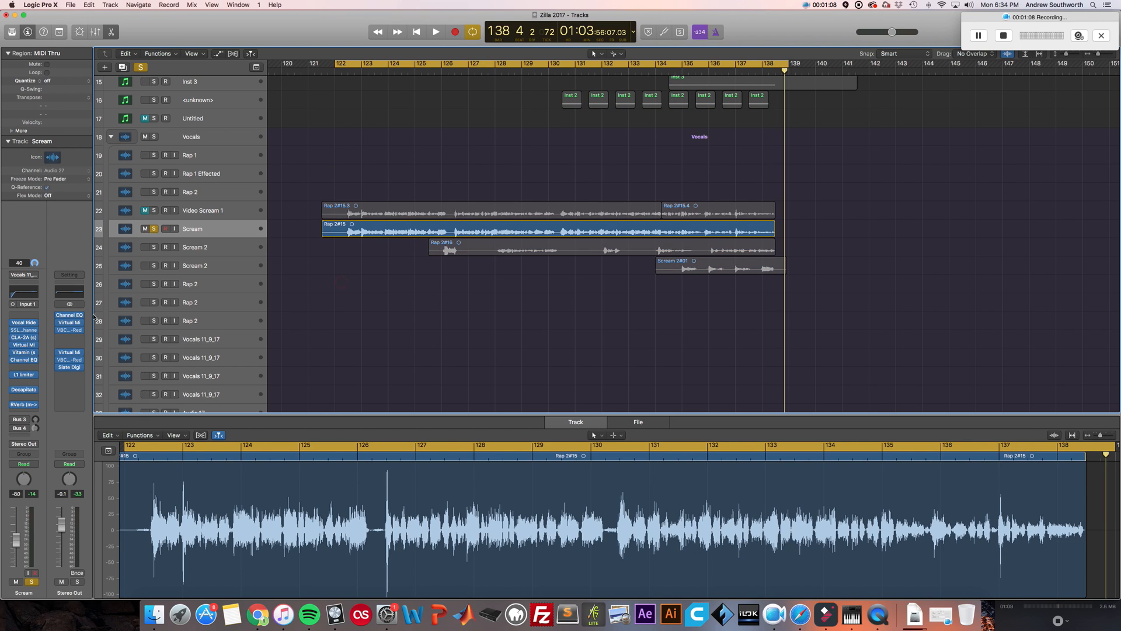
- Bypass all Scream track effects: Vocal Rider, SSL G-Channel, CLA-2A, Virtual Mix Rack, Vitamin, Channel EQ, L1 limiter, Decapitator and RVerb
click(14, 323)
click(13, 330)
click(13, 338)
click(13, 345)
click(13, 352)
click(13, 360)
click(13, 374)
click(13, 389)
click(13, 404)
- Play the soloed Scream vocal without its effects and stop
key(space)
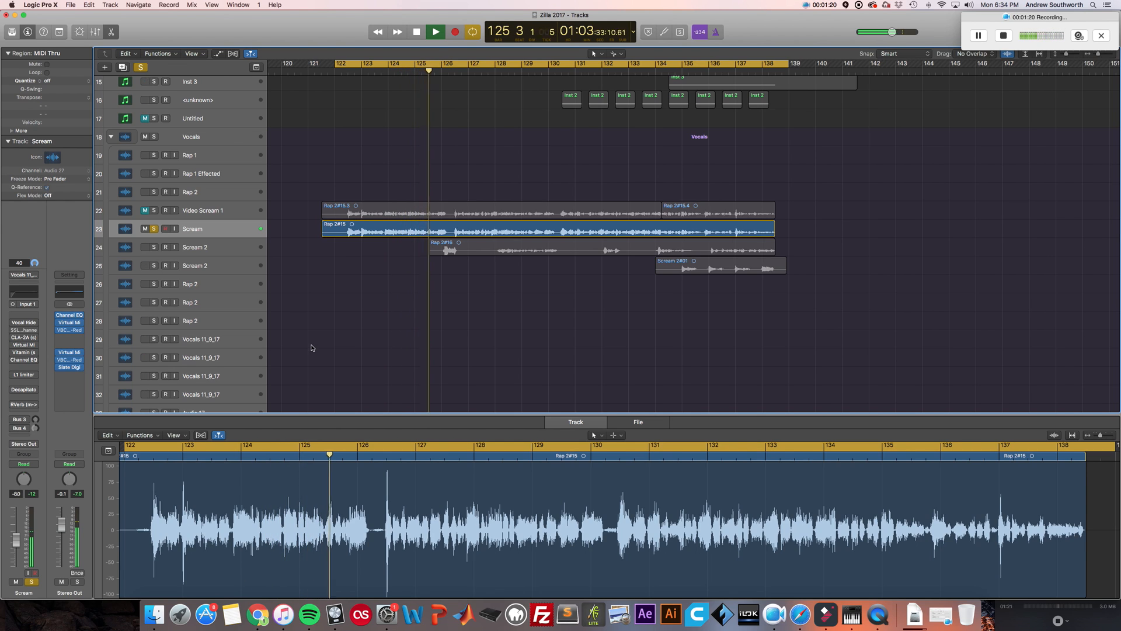
key(space)
click(361, 322)
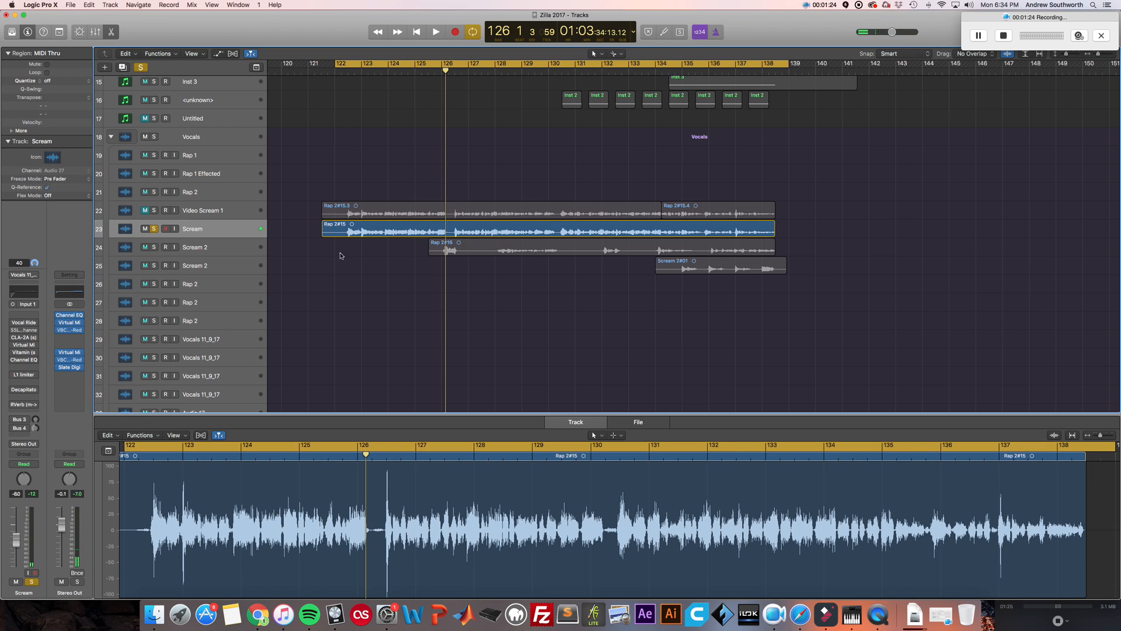
- Unsolo the Scream track and audition the unprocessed vocal within the full mix
click(155, 229)
key(space)
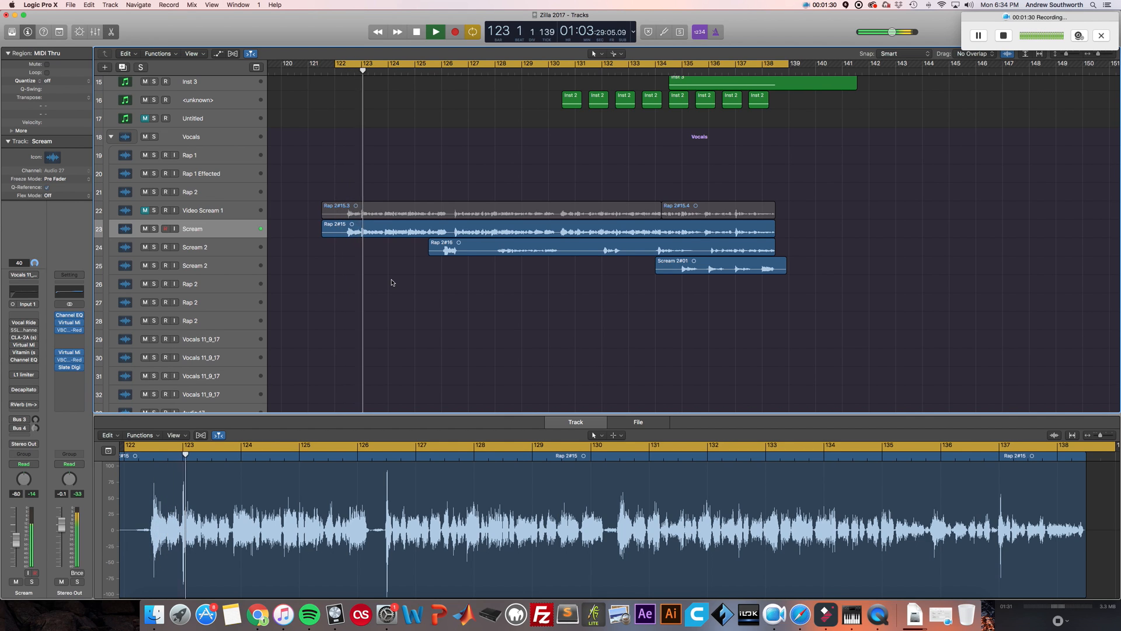
key(space)
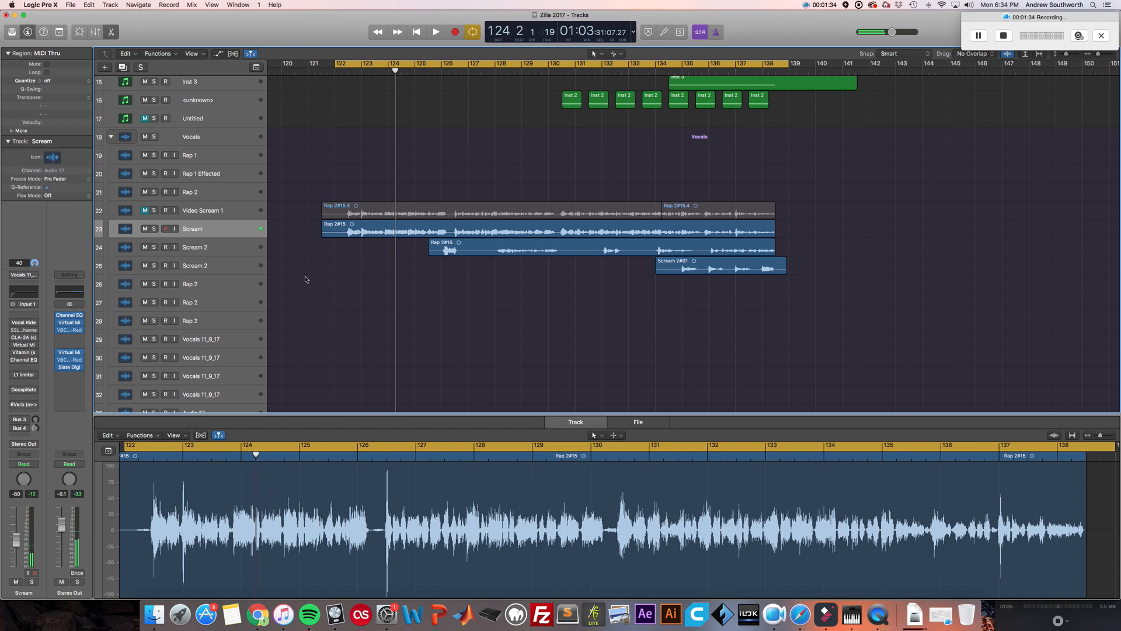
key(space)
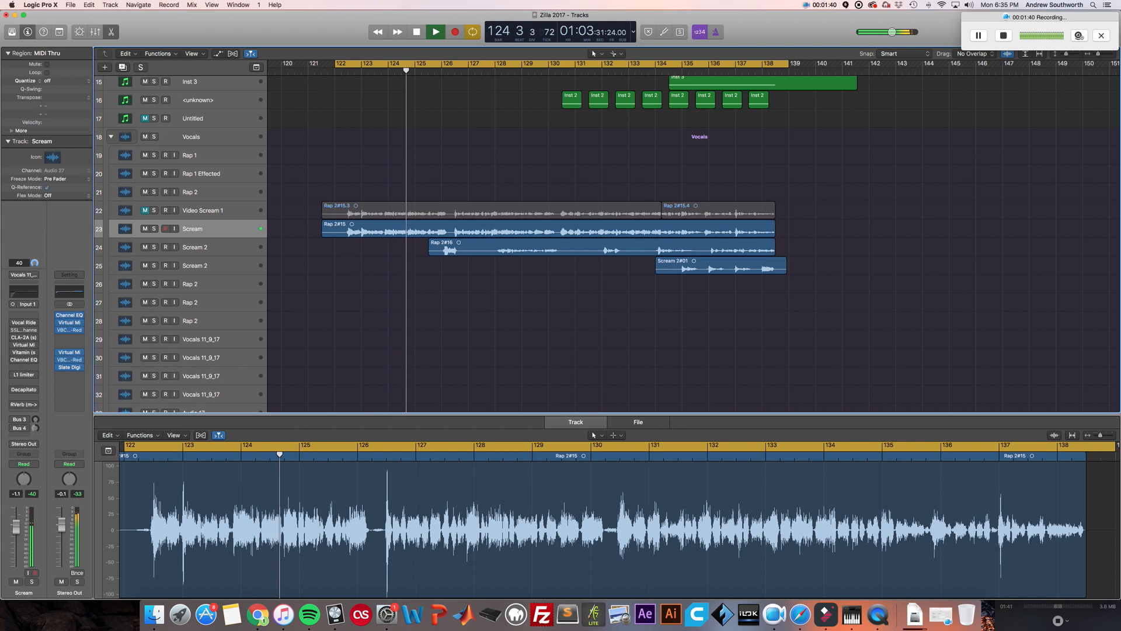
key(space)
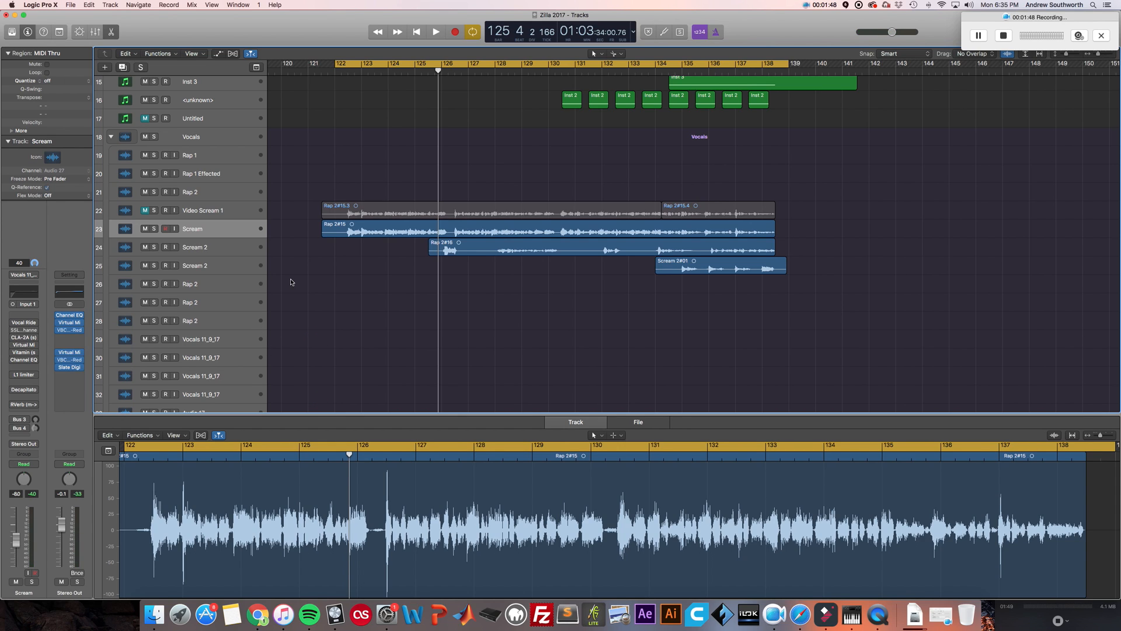
- Re-enable Vocal Rider on the Scream track and show its settings window over the track area
click(22, 322)
drag(69, 40, 190, 124)
click(375, 287)
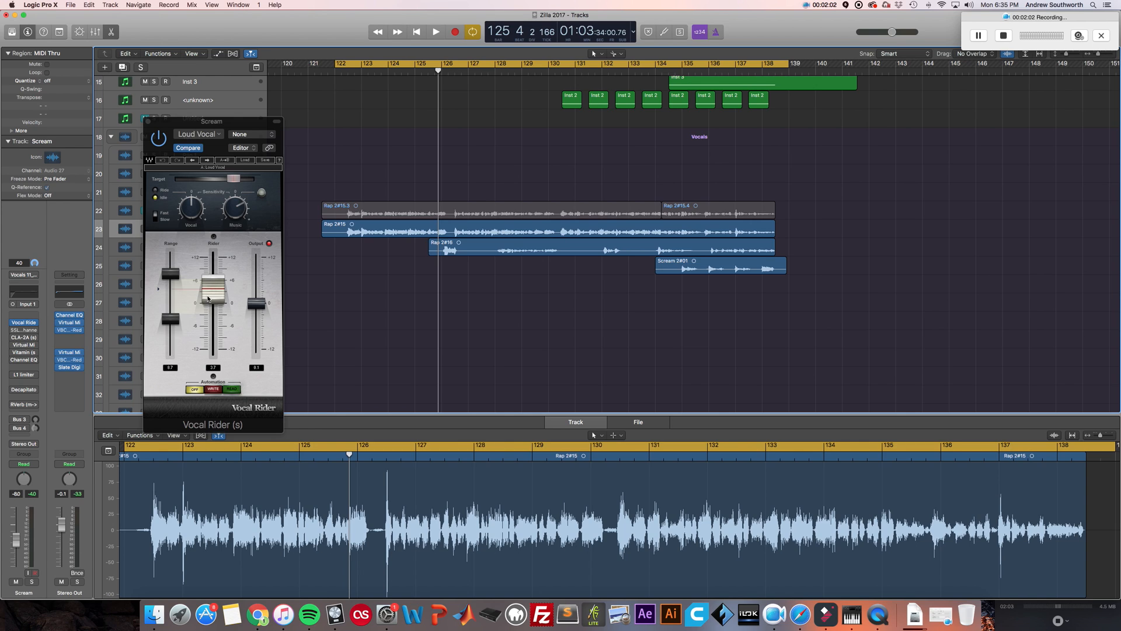
drag(178, 122, 191, 145)
- Re-enable the SSL G-Channel on the Scream track and show its Lead Vox settings beside Vocal Rider
click(13, 331)
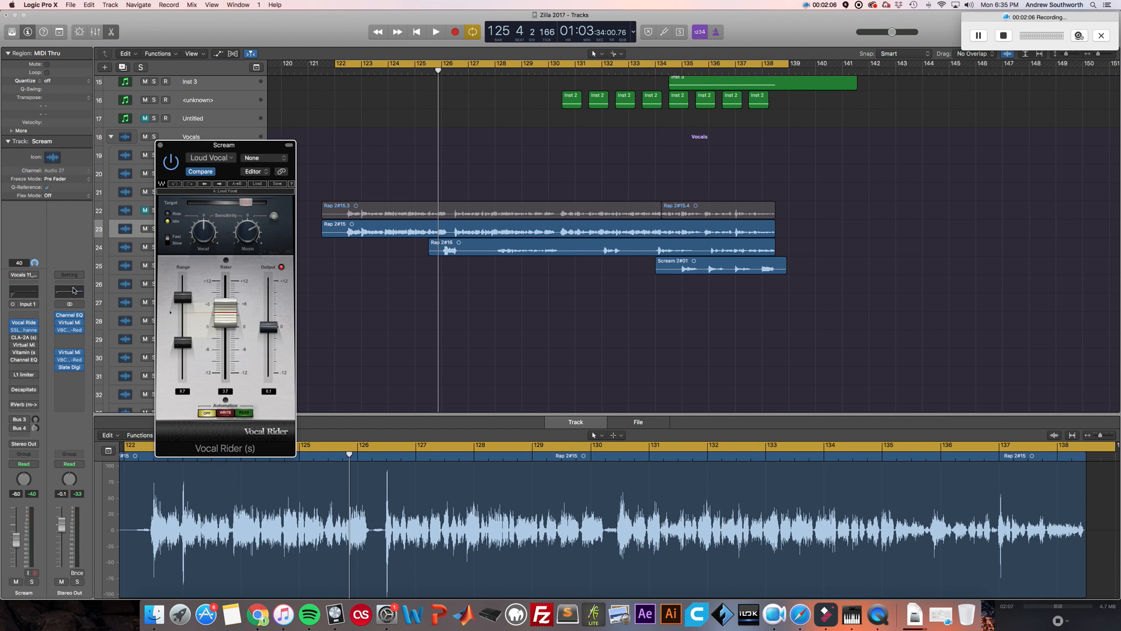
click(25, 331)
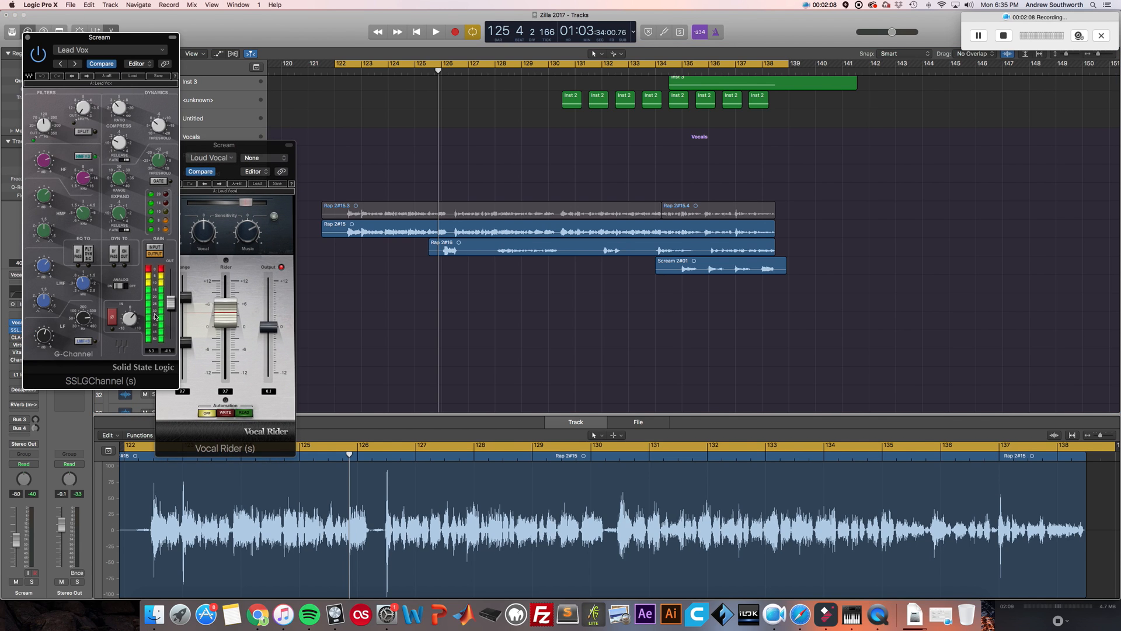
drag(124, 41, 137, 70)
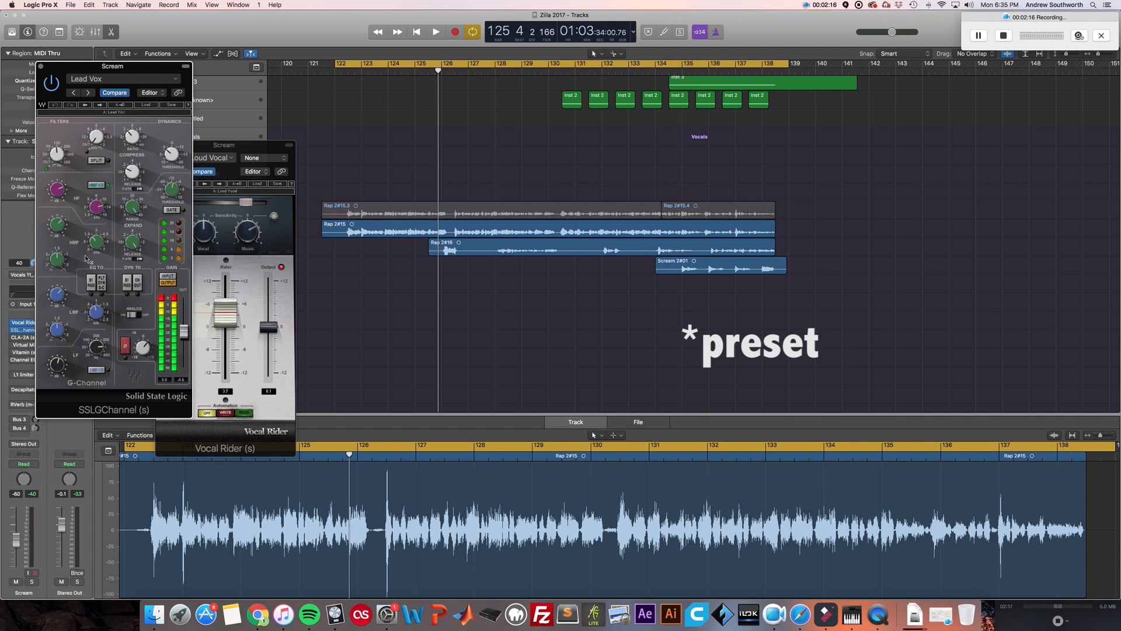
drag(75, 66, 115, 83)
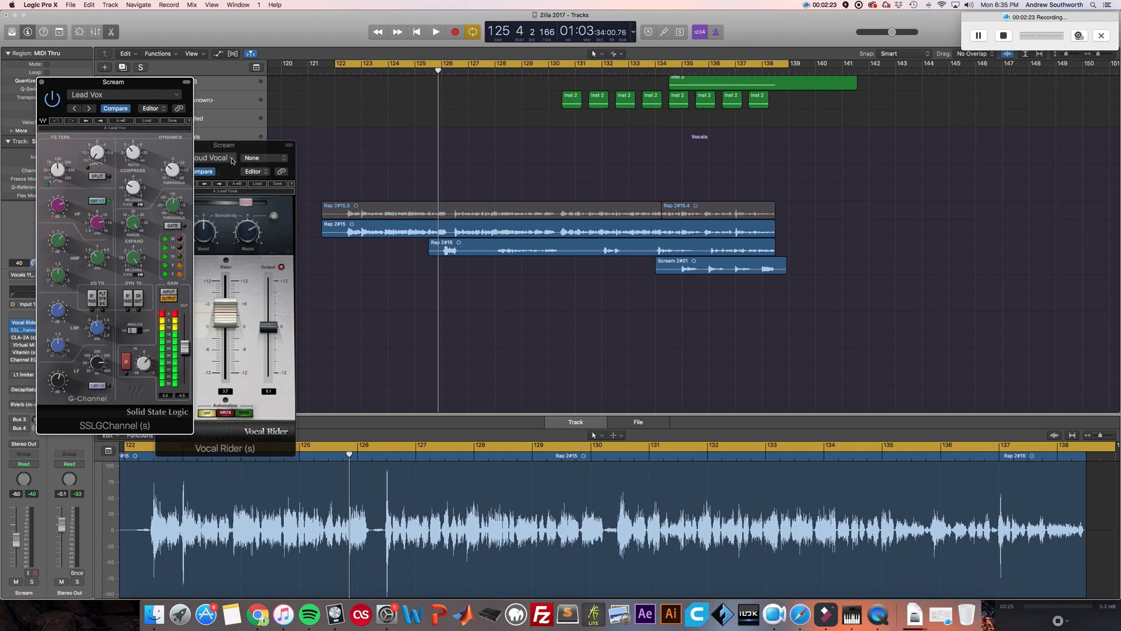
- Separate the Vocal Rider and SSL G-Channel windows, audition both effects in the mix, and close them
drag(227, 146, 403, 267)
drag(127, 84, 196, 115)
key(space)
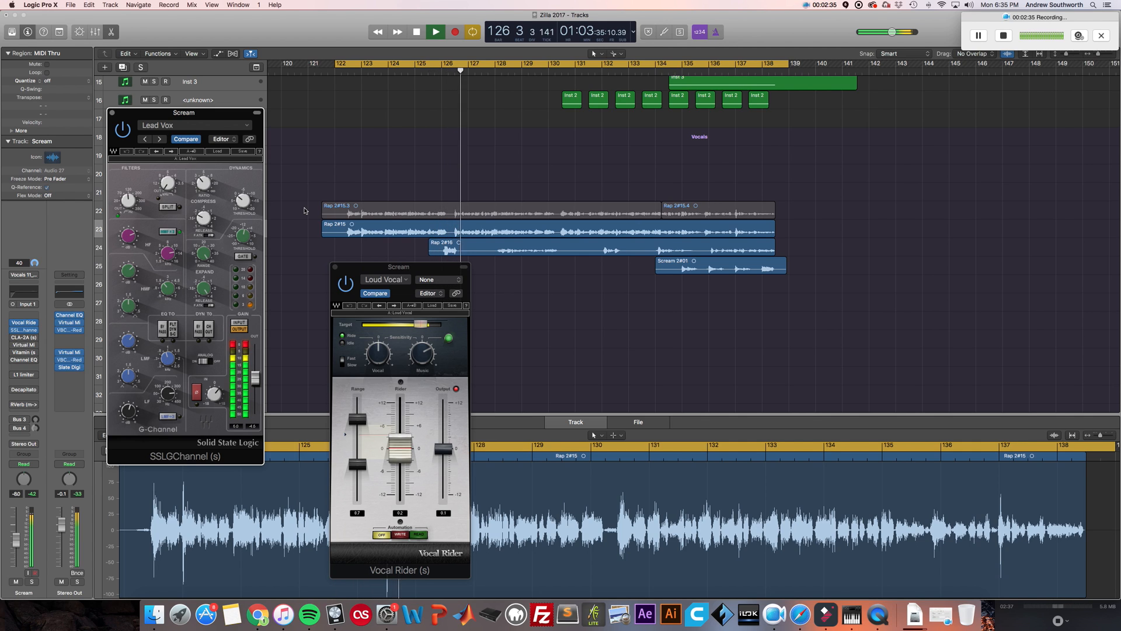
click(334, 267)
key(space)
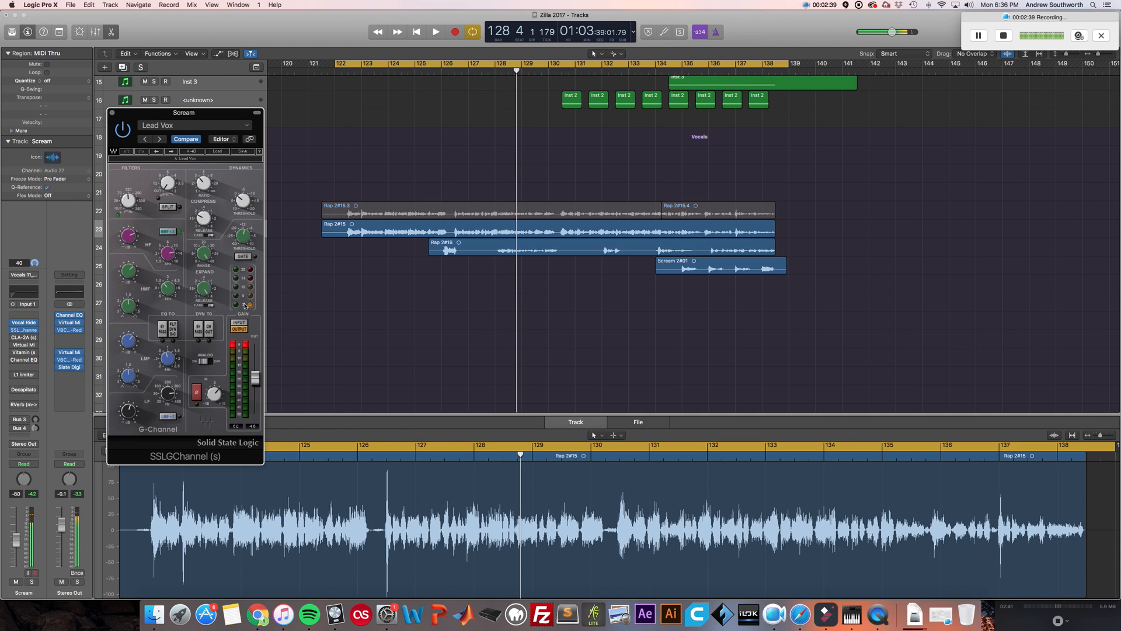
click(113, 114)
- Re-enable the CLA-2A compressor on the Scream track and watch its window while the mix plays
click(13, 337)
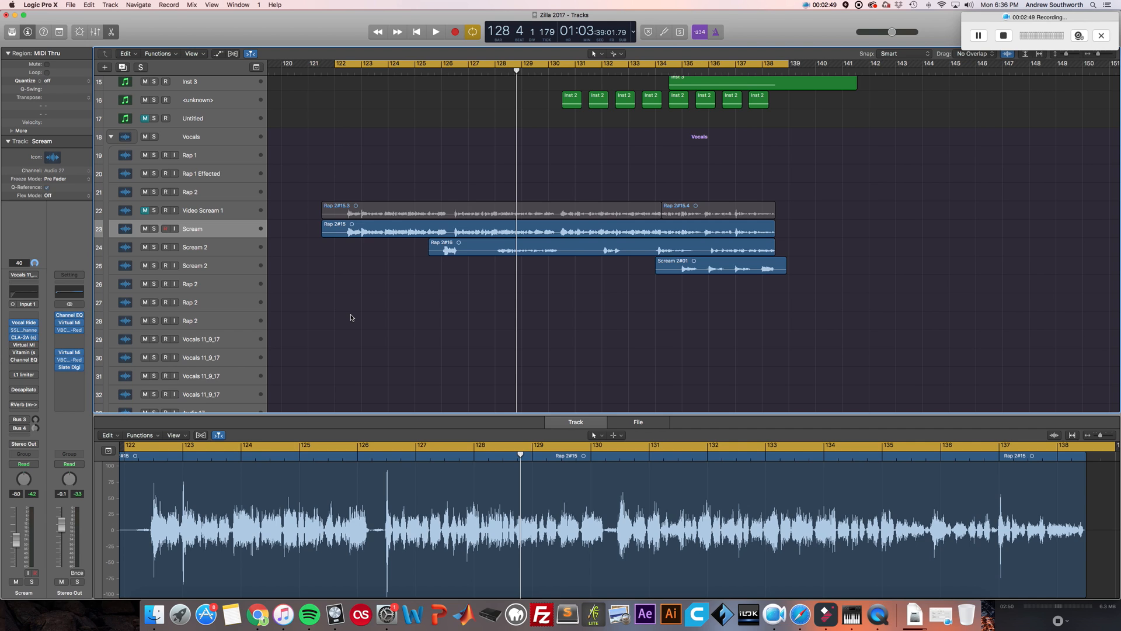
key(space)
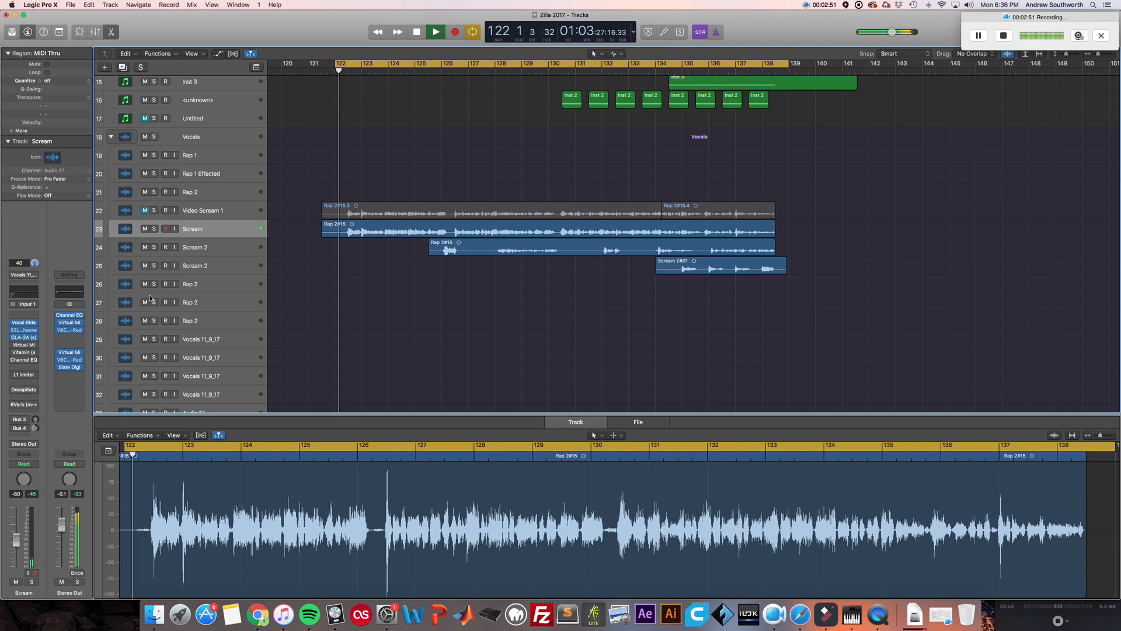
click(23, 337)
drag(191, 51, 349, 277)
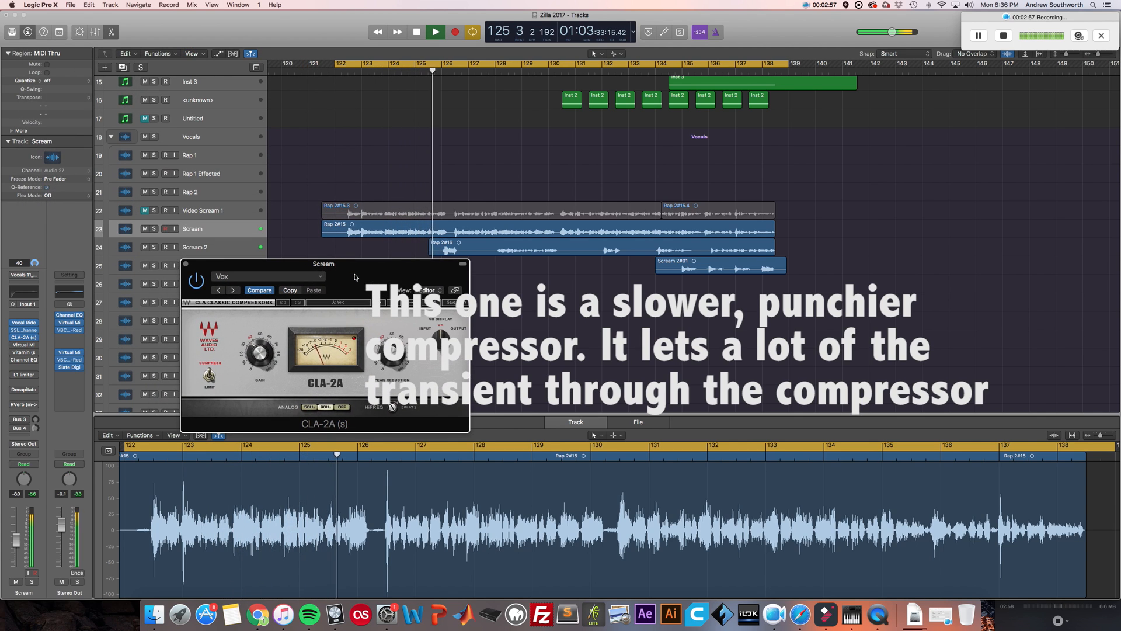
key(space)
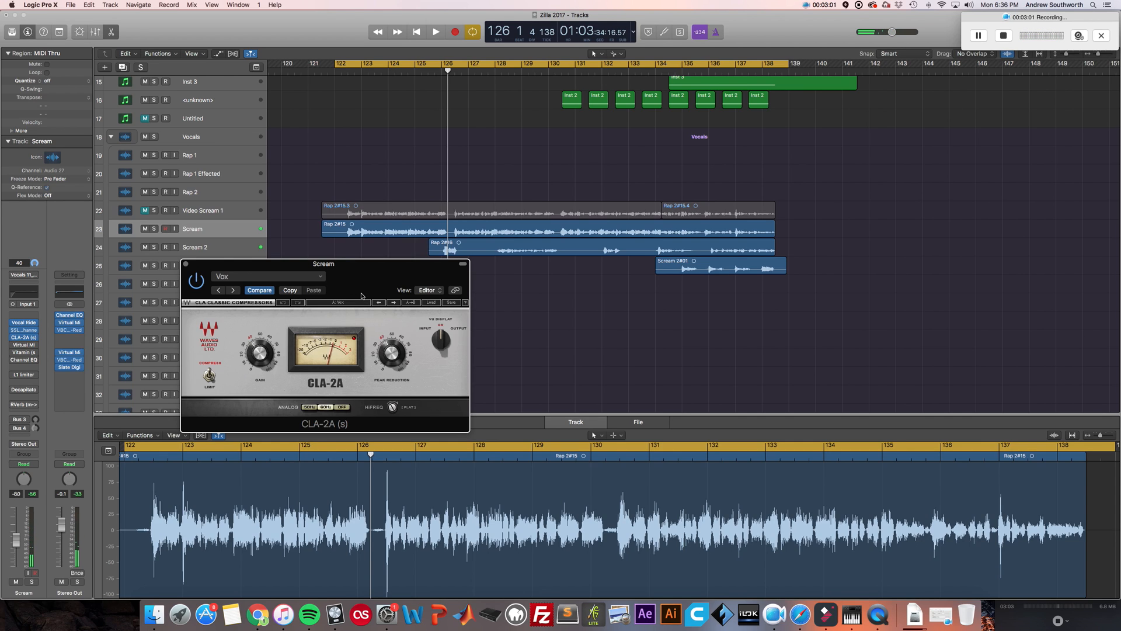
- Reset the Scream channel's peak reading, check its level during playback, and close the CLA-2A window
drag(359, 272, 366, 278)
click(32, 494)
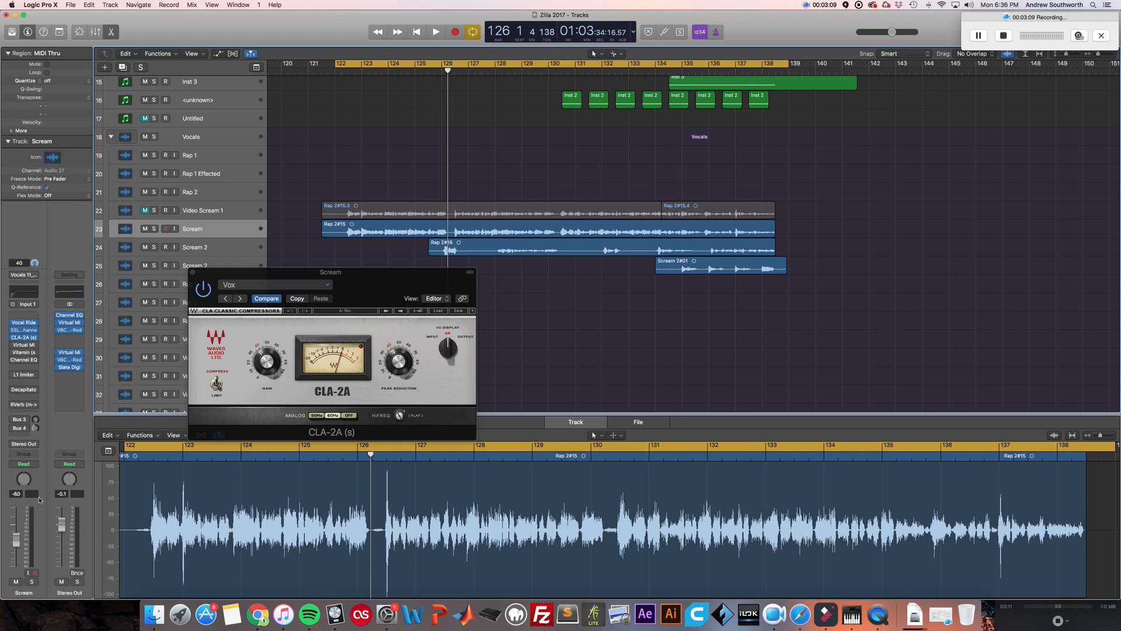
key(space)
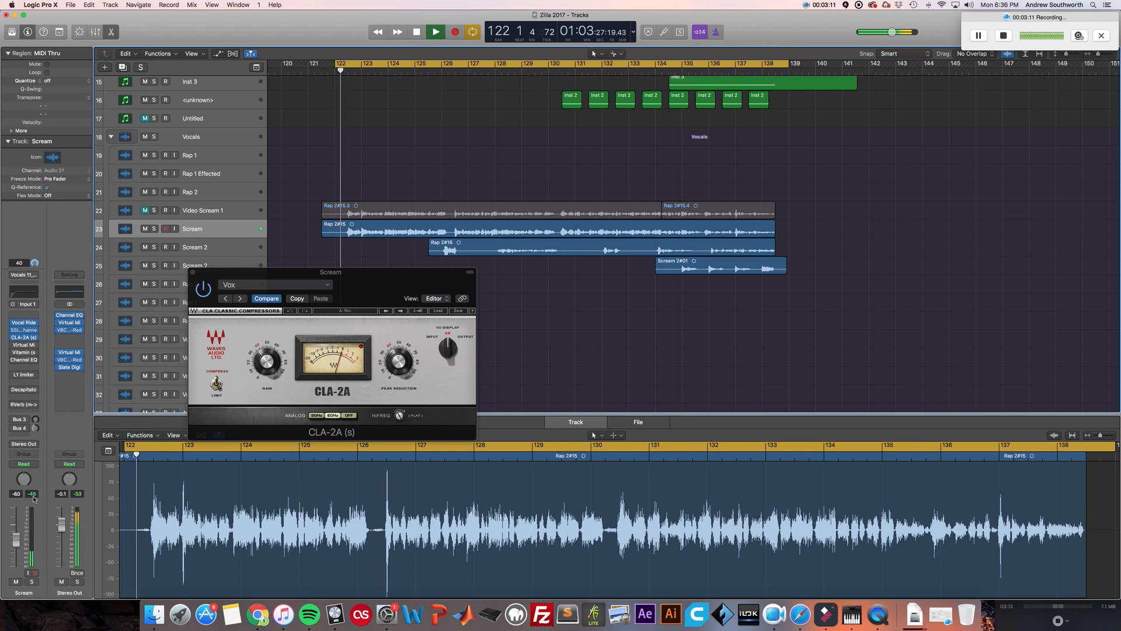
click(554, 287)
click(554, 288)
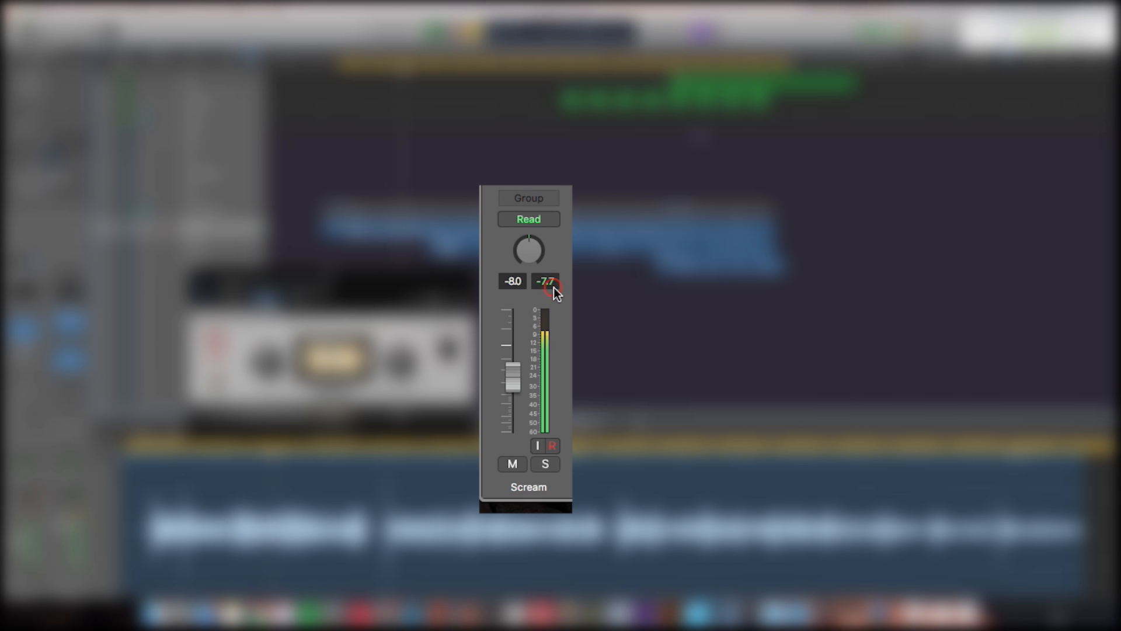
click(553, 288)
key(space)
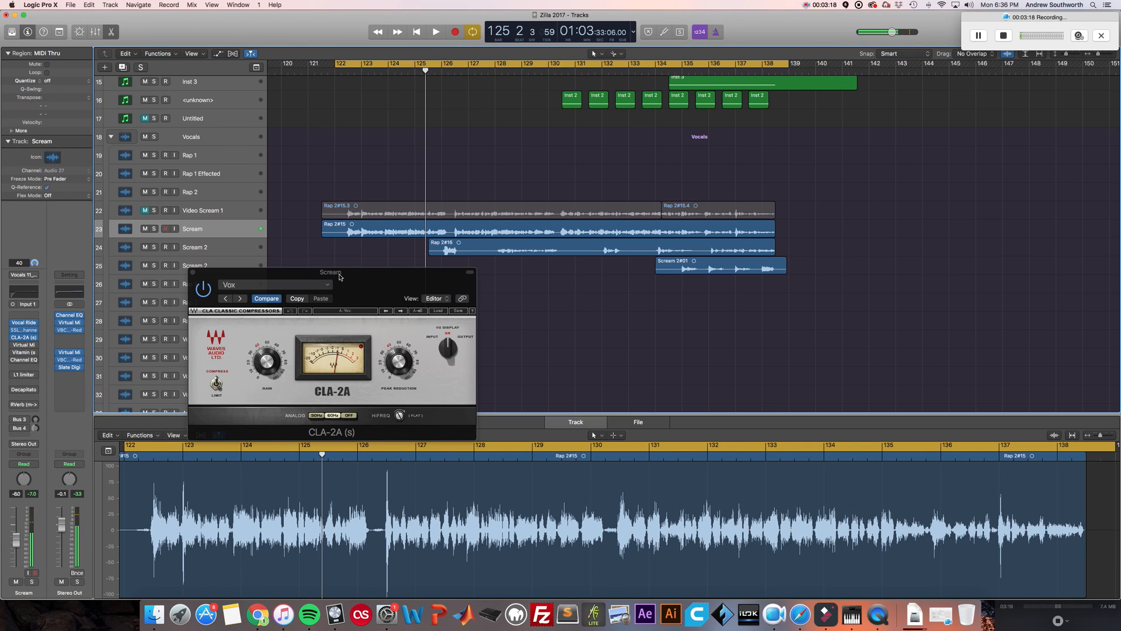
drag(339, 273, 348, 275)
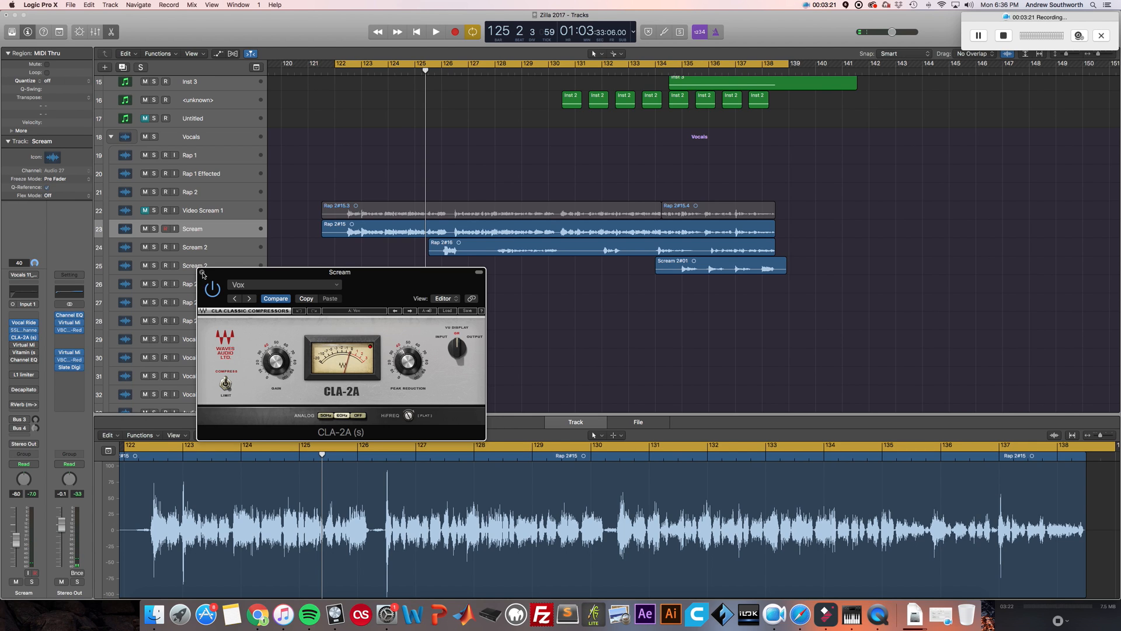
click(202, 272)
- Open the Virtual Mix Rack on the Scream track, re-enable it, audition it in the mix, and close it
click(26, 345)
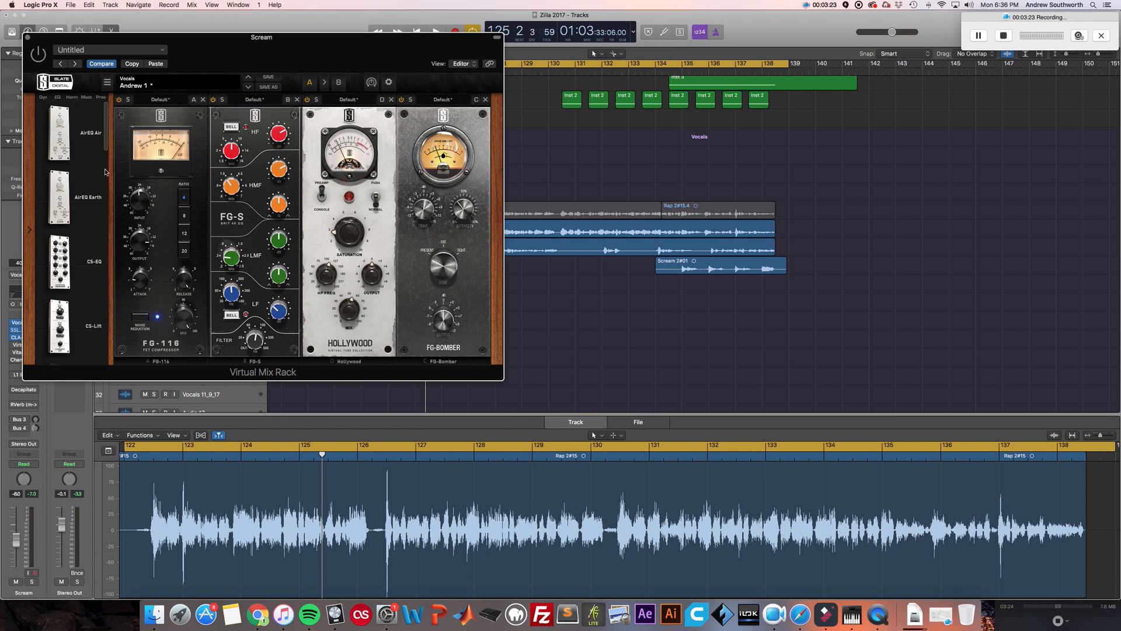
drag(195, 51, 391, 181)
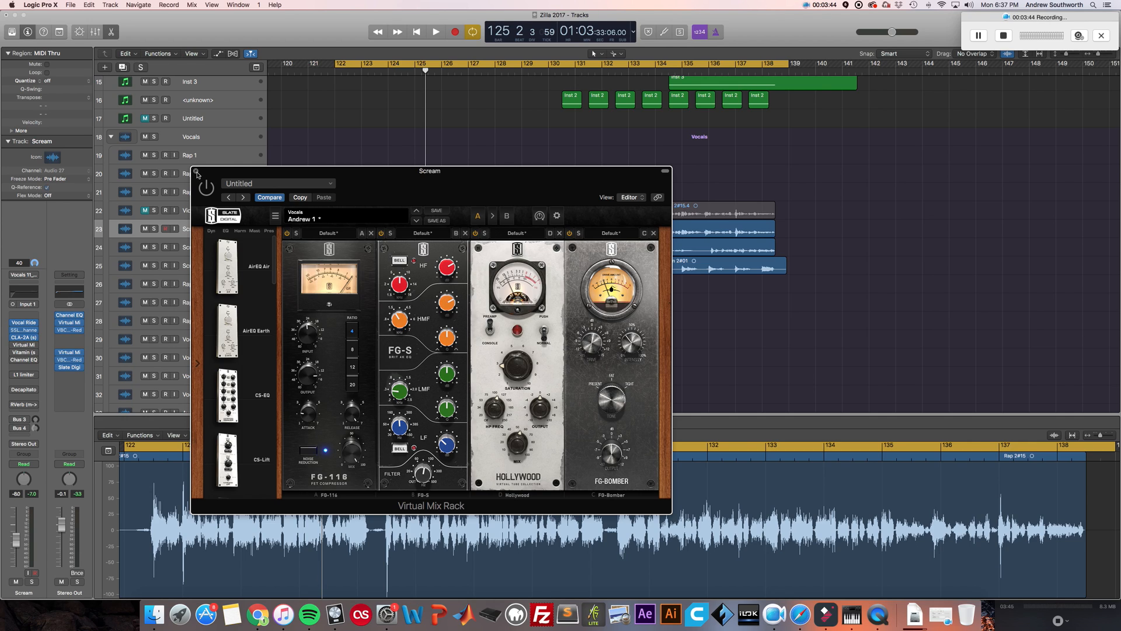
key(space)
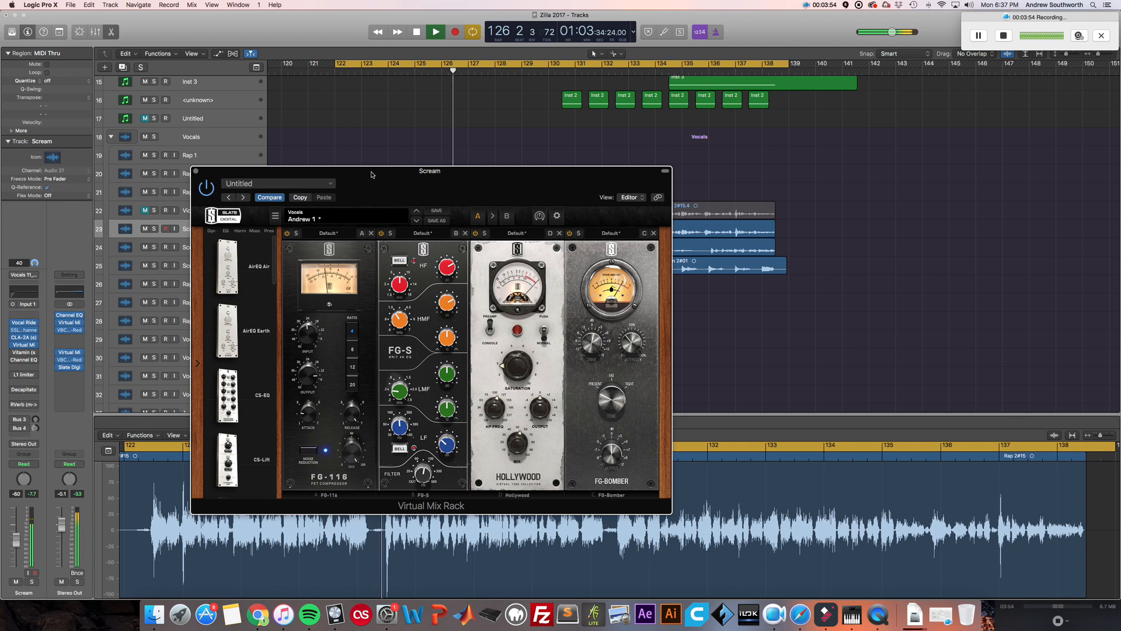
key(space)
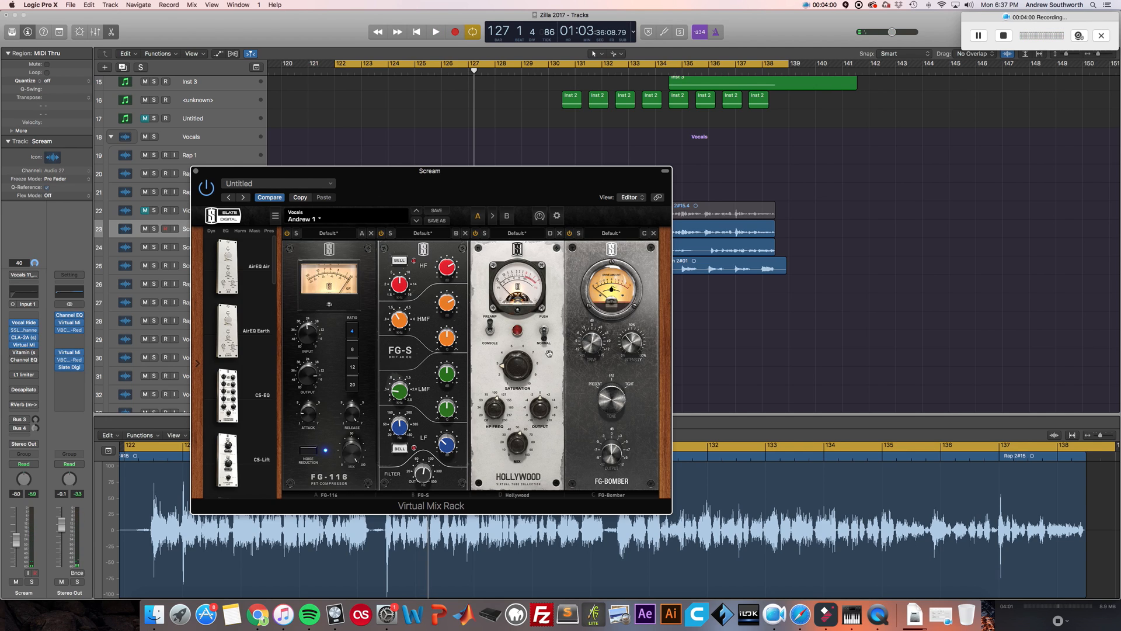
click(197, 172)
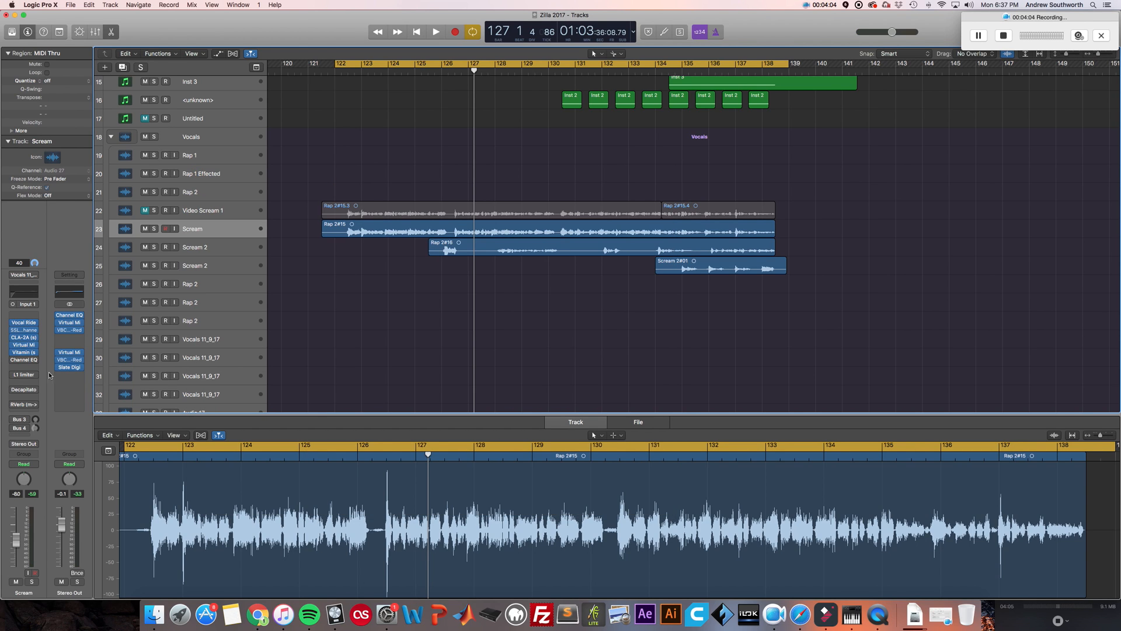
- Open Vitamin with its Filtered Vocal 1 preset on the Scream track and compare the effect's bypass states during playback
click(23, 352)
drag(187, 40, 275, 304)
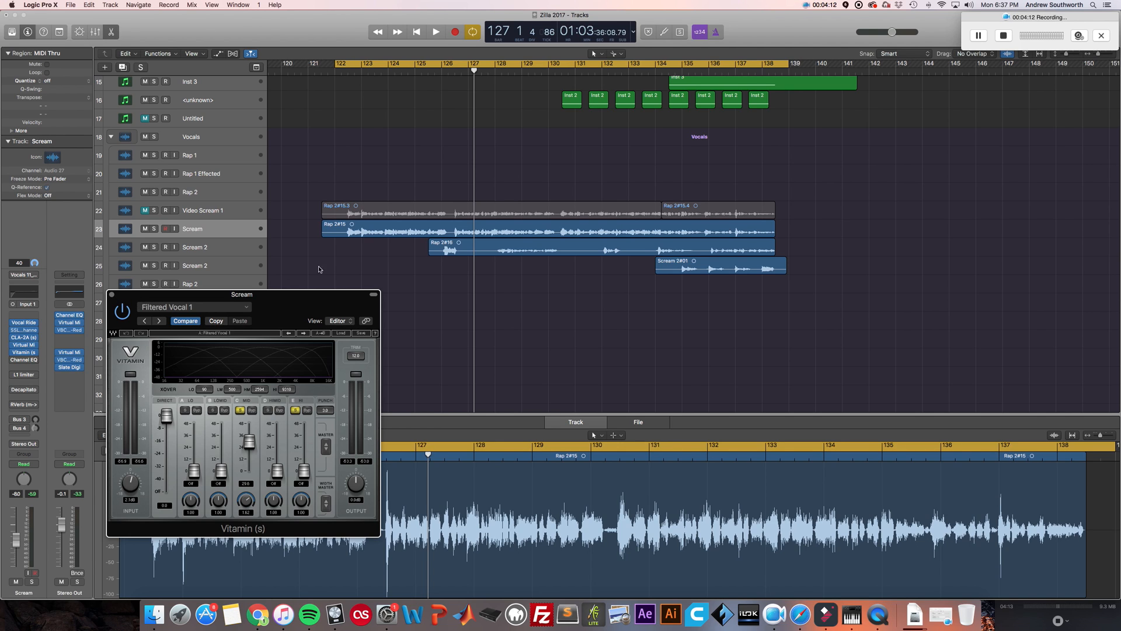
key(space)
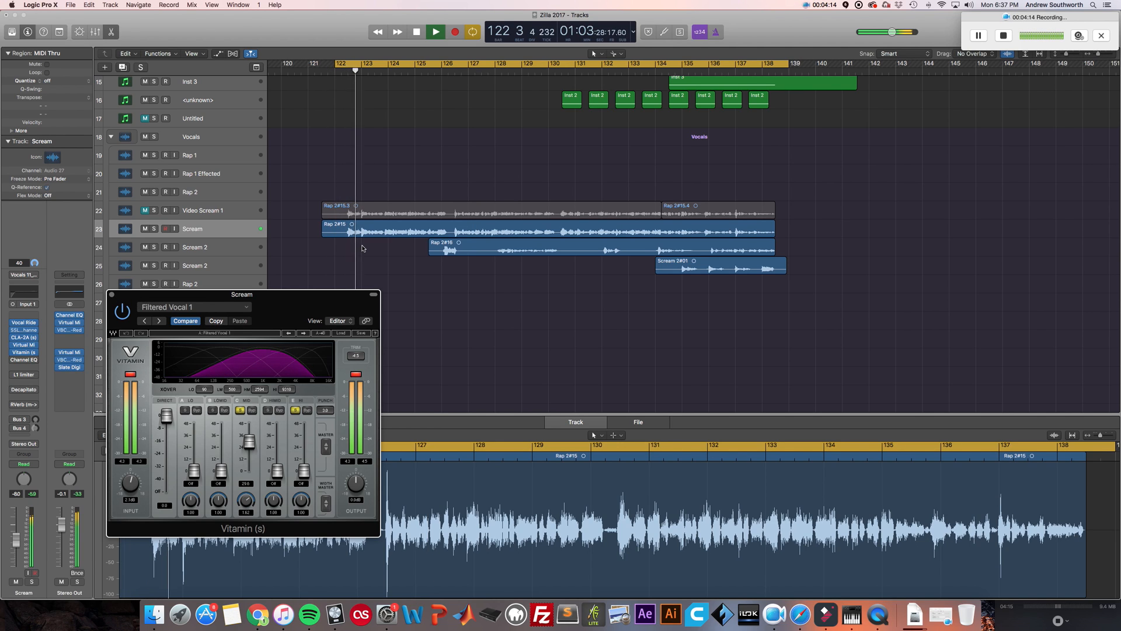
click(124, 313)
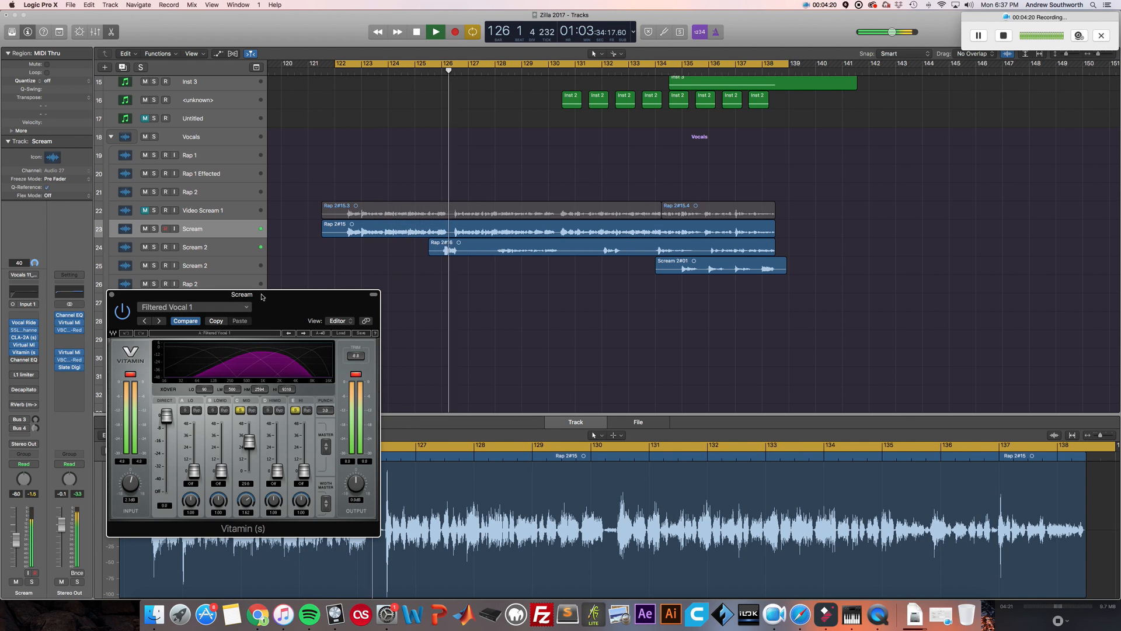
key(space)
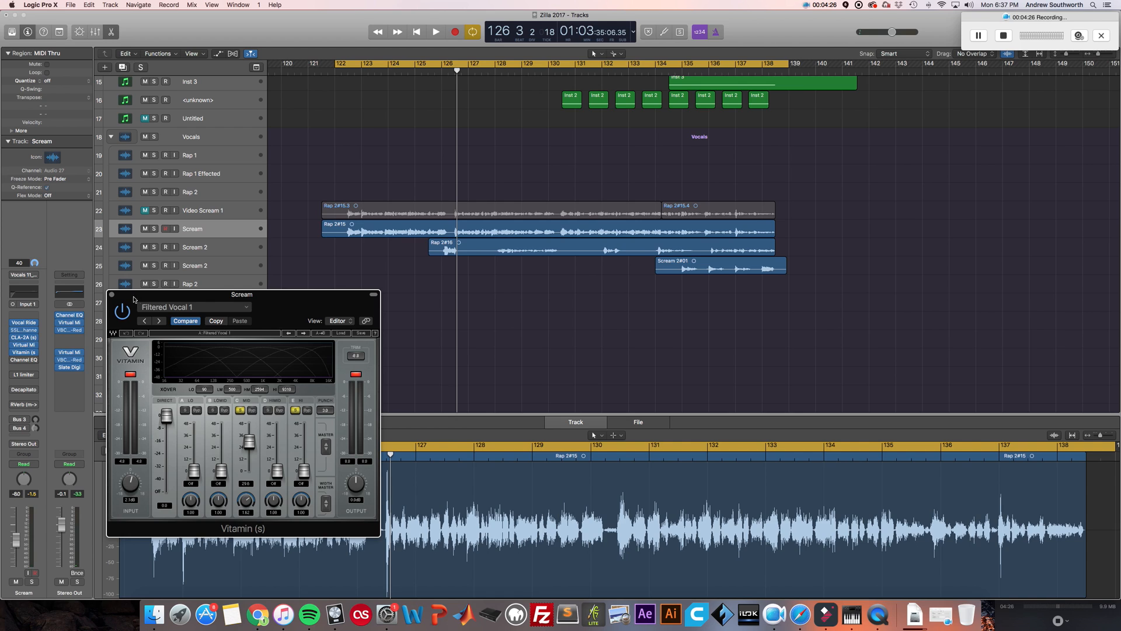
- Close Vitamin, and re-enable the Channel EQ on the Scream track and review its curve
click(111, 295)
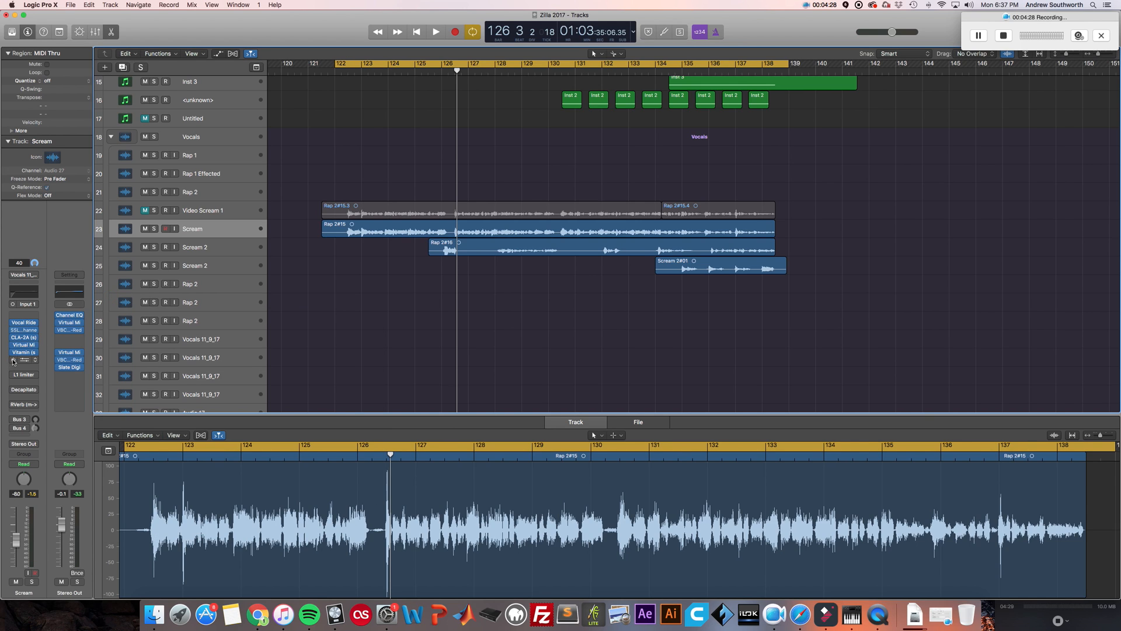
click(28, 359)
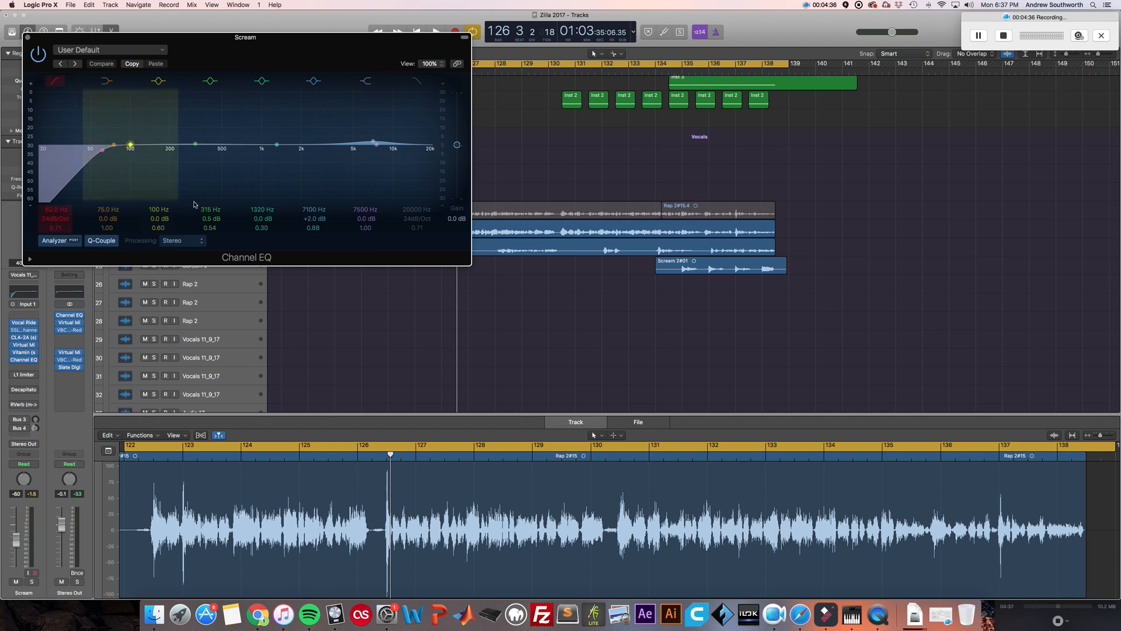
click(27, 36)
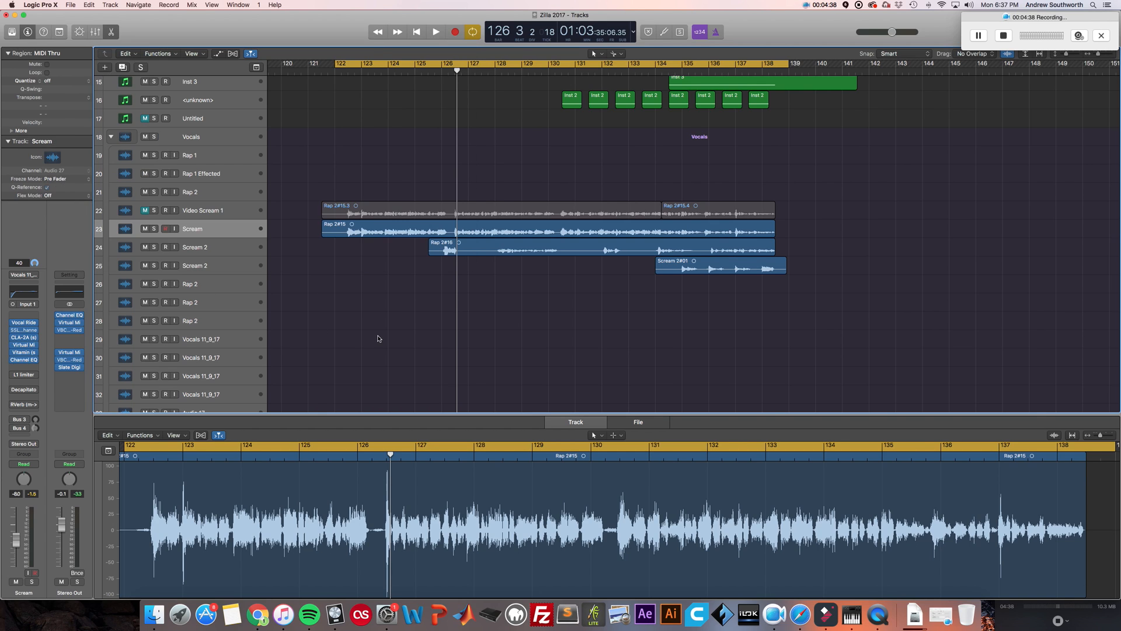
- Re-enable the L1 limiter on the Scream track, audition it in the mix, and close its window
click(25, 376)
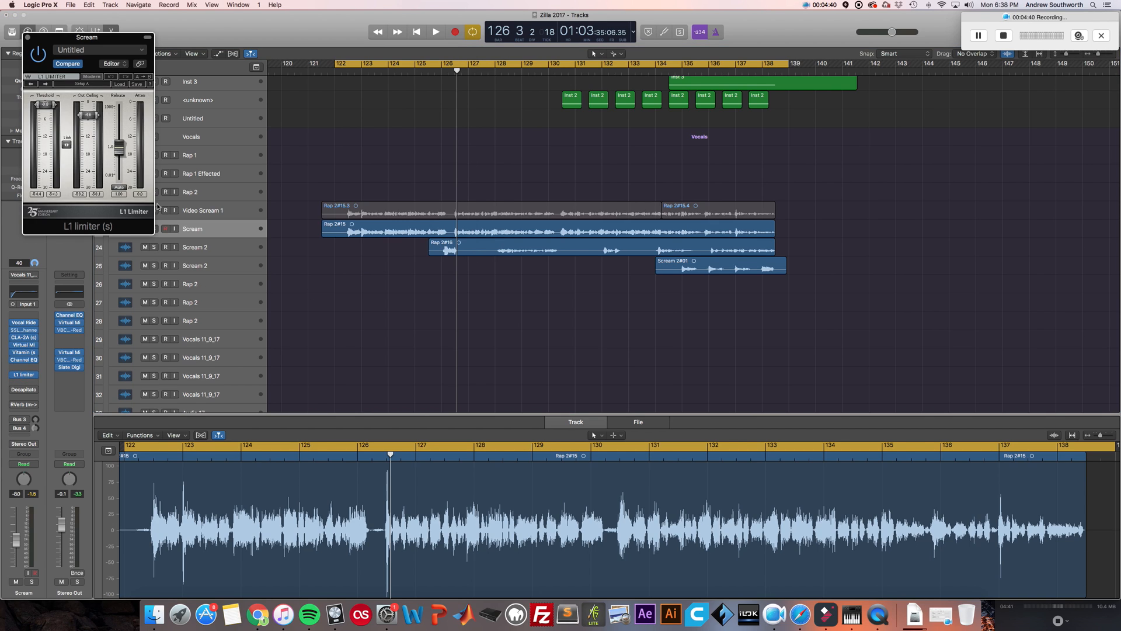
drag(98, 60, 260, 252)
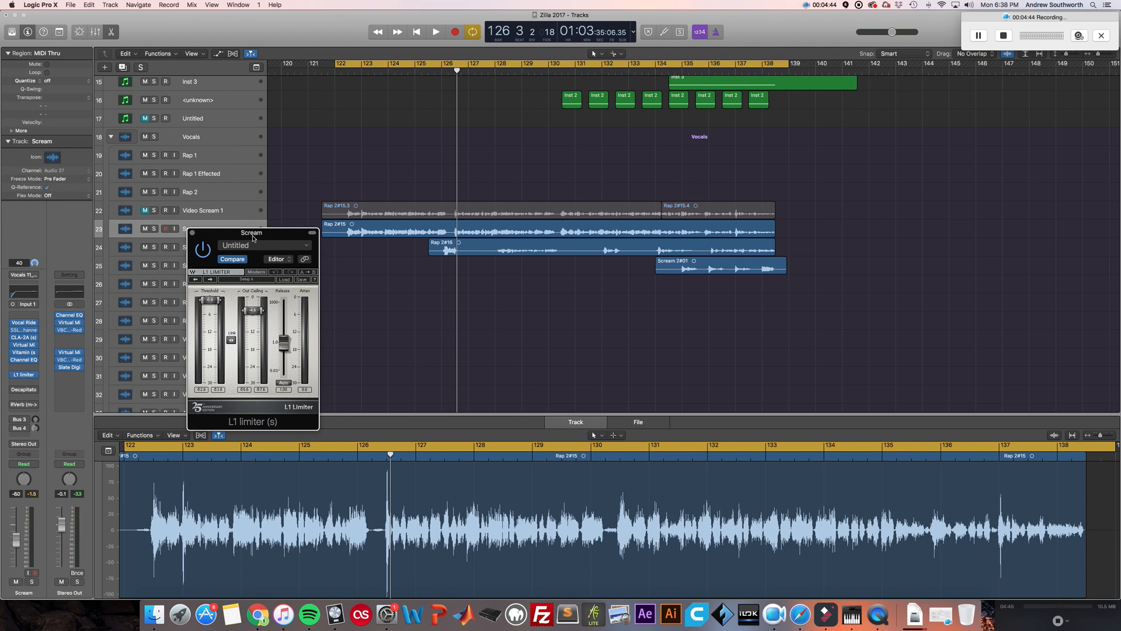
key(space)
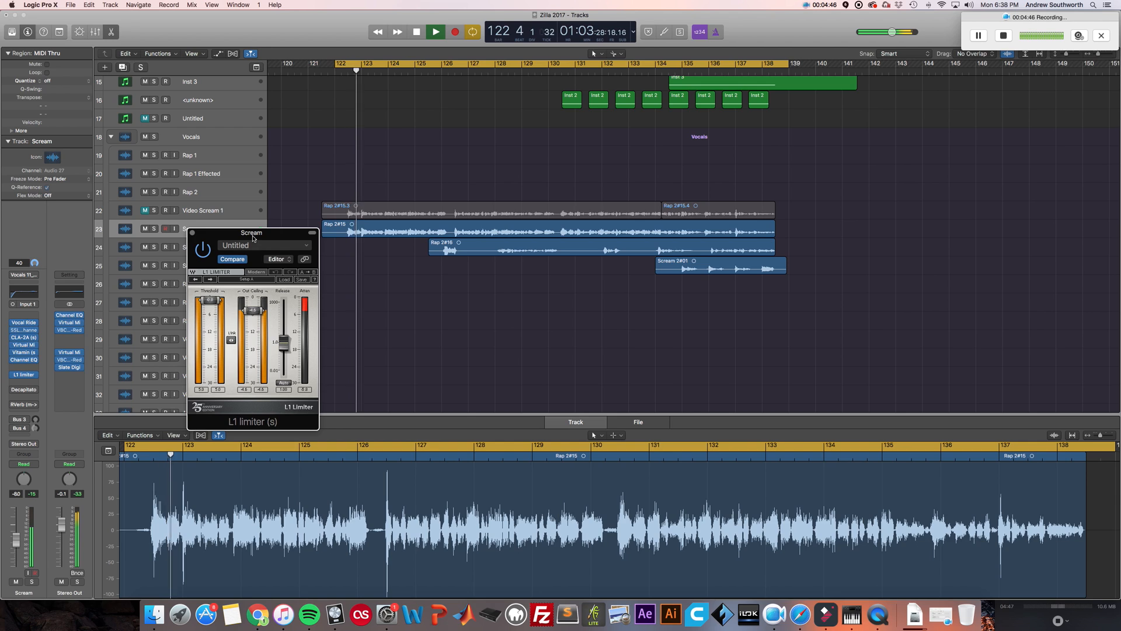
click(193, 233)
key(space)
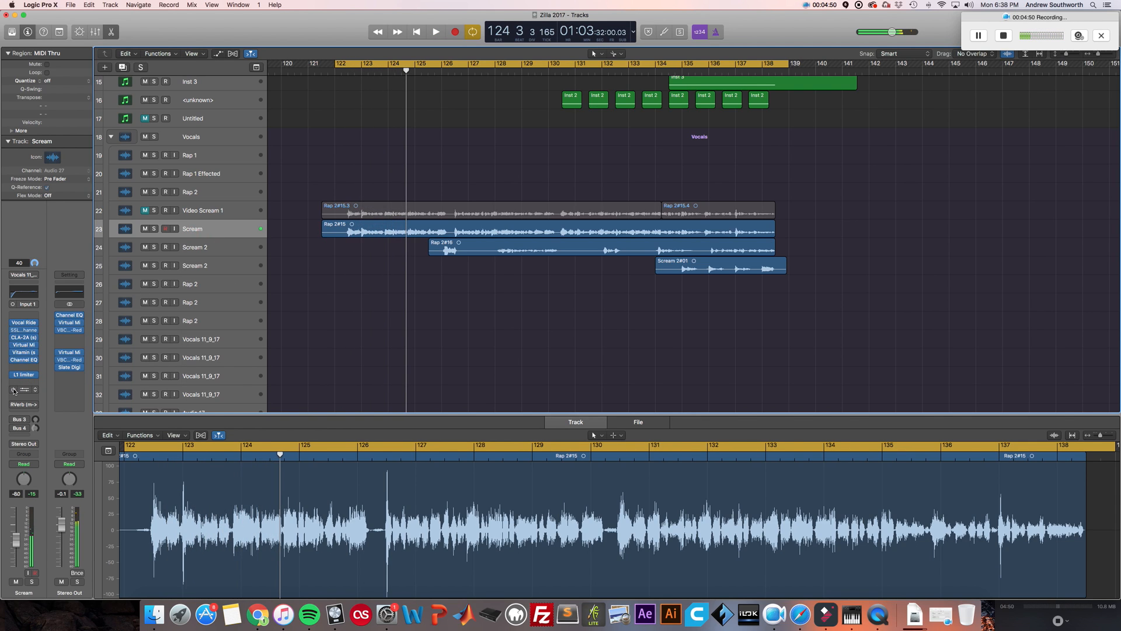
- Re-enable and audition Decapitator with its ClassicRockVox preset on the Scream track, and re-enable the RVerb plug-in
click(23, 392)
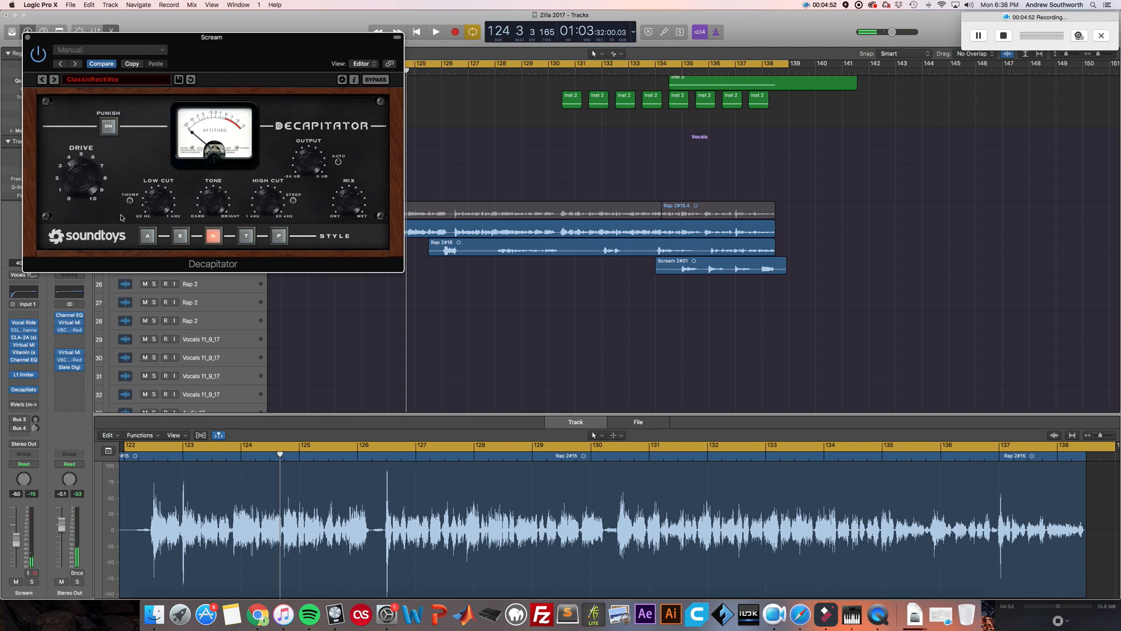
drag(230, 55, 503, 308)
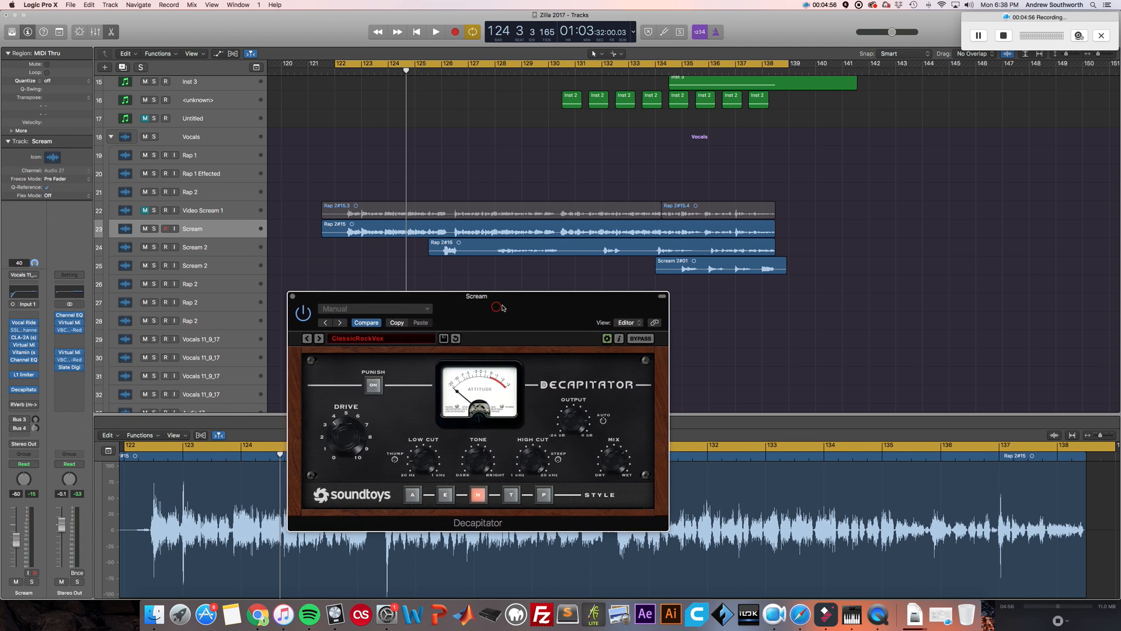
key(space)
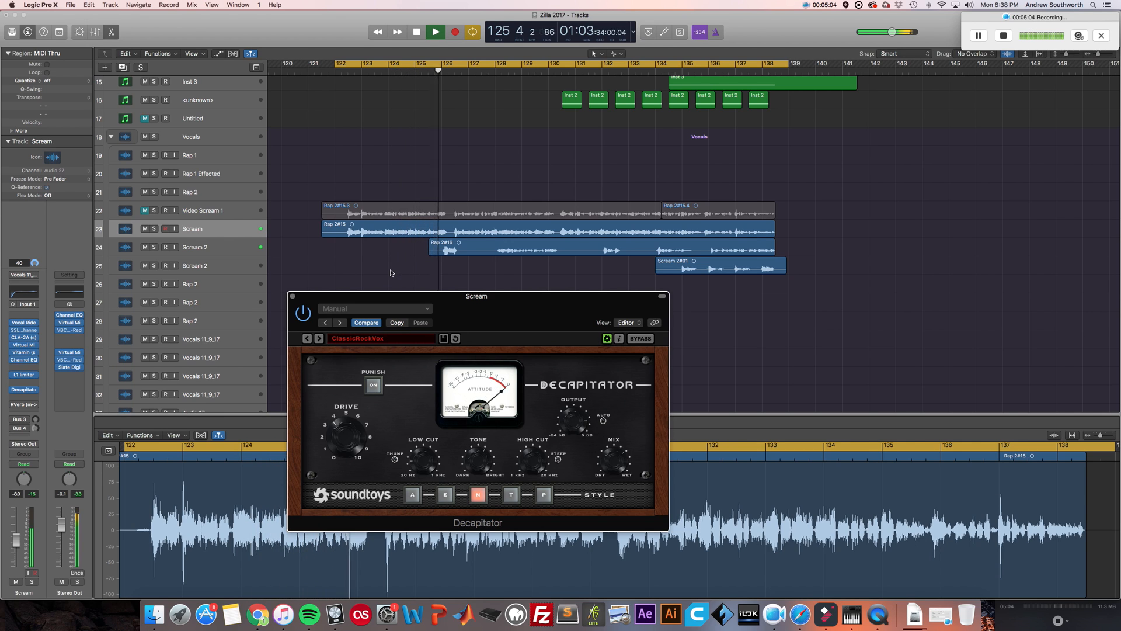
key(space)
click(15, 405)
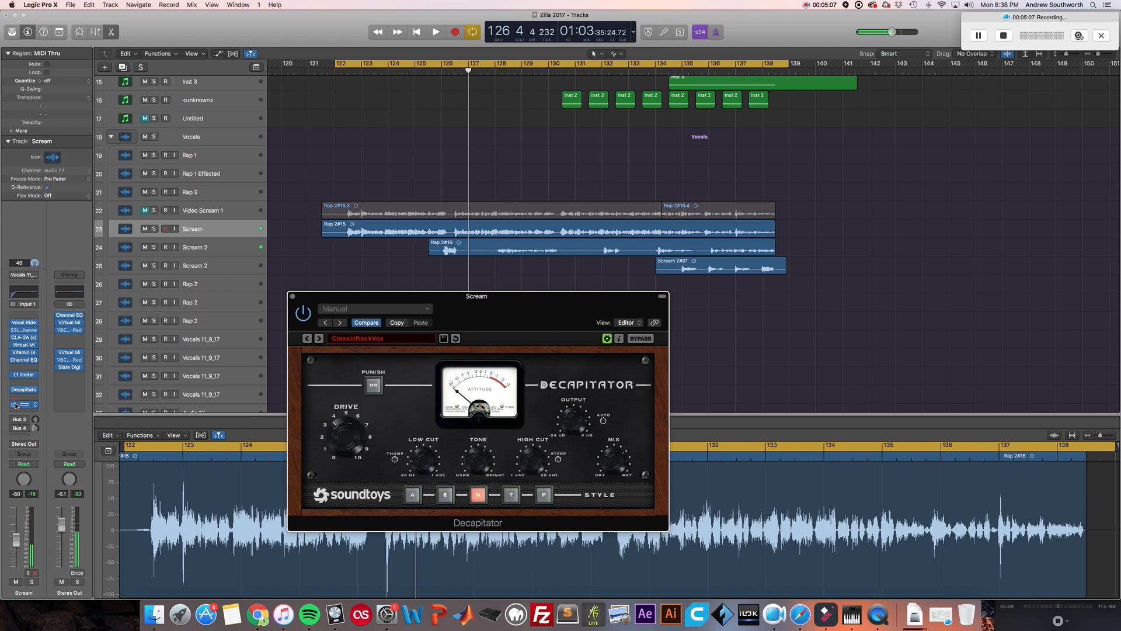
click(292, 297)
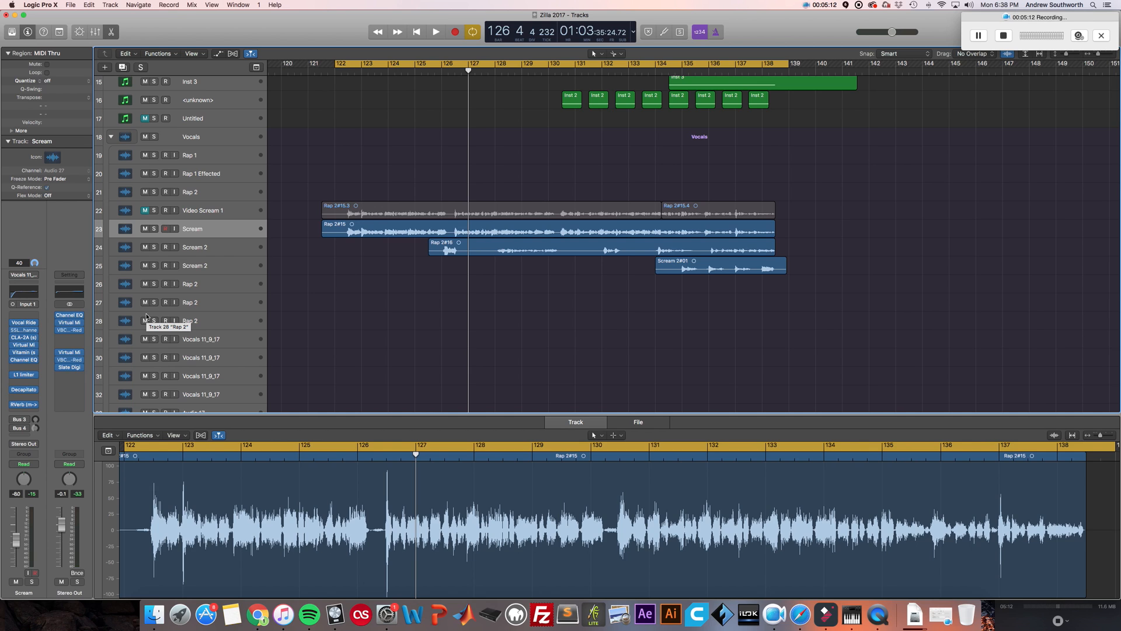
- Play the mix with the Scream track's full effects chain, and solo the Scream track to audition it alone
click(385, 335)
key(space)
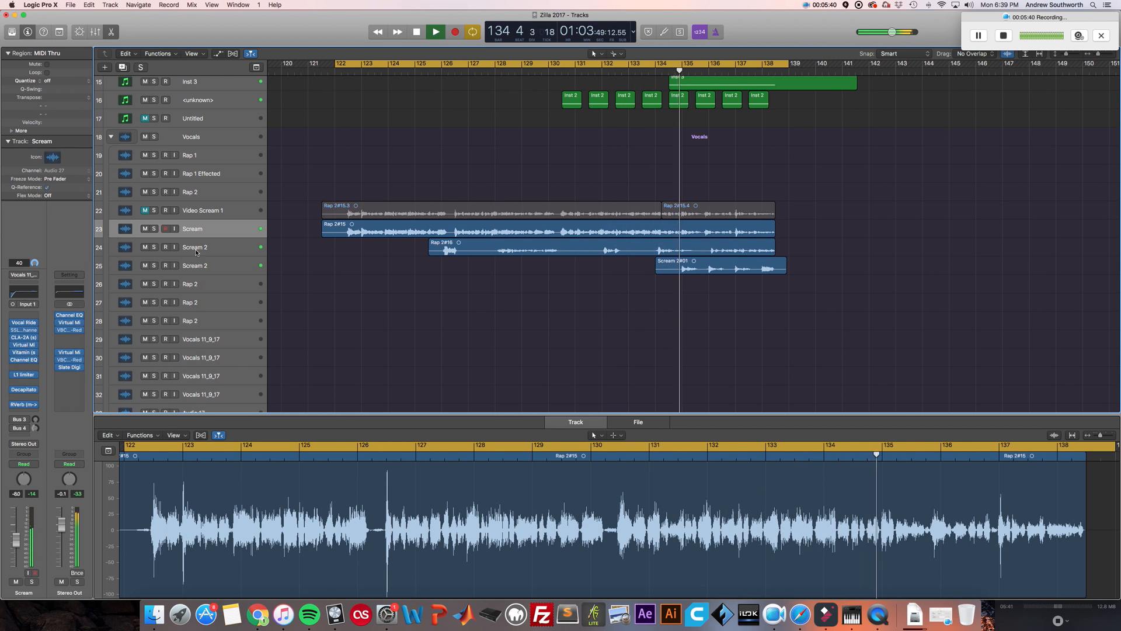
click(155, 228)
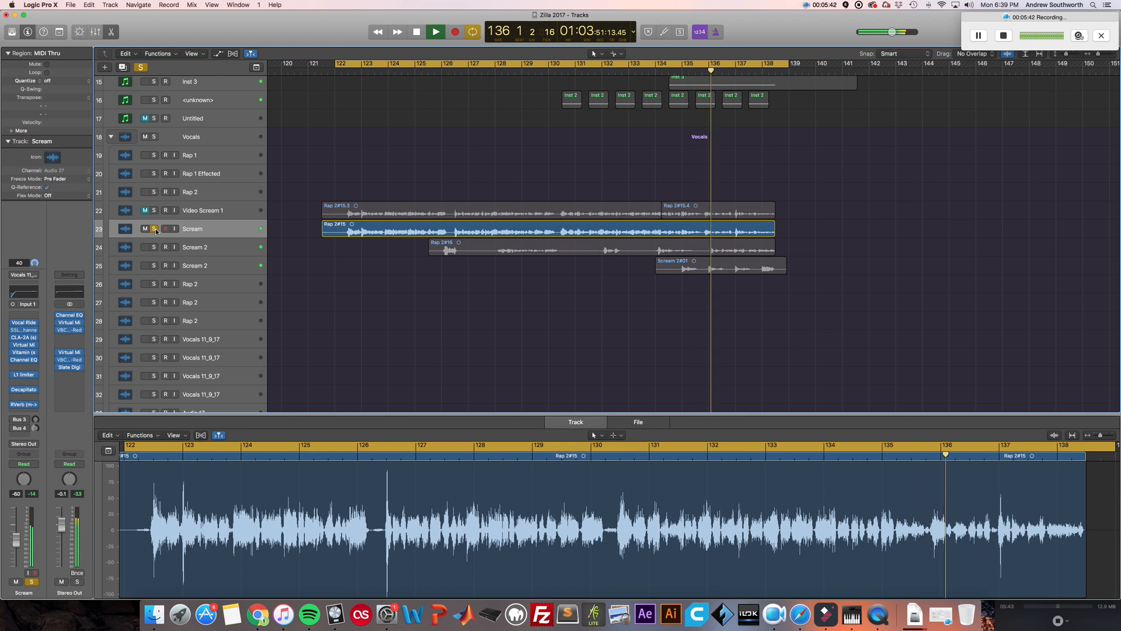
key(space)
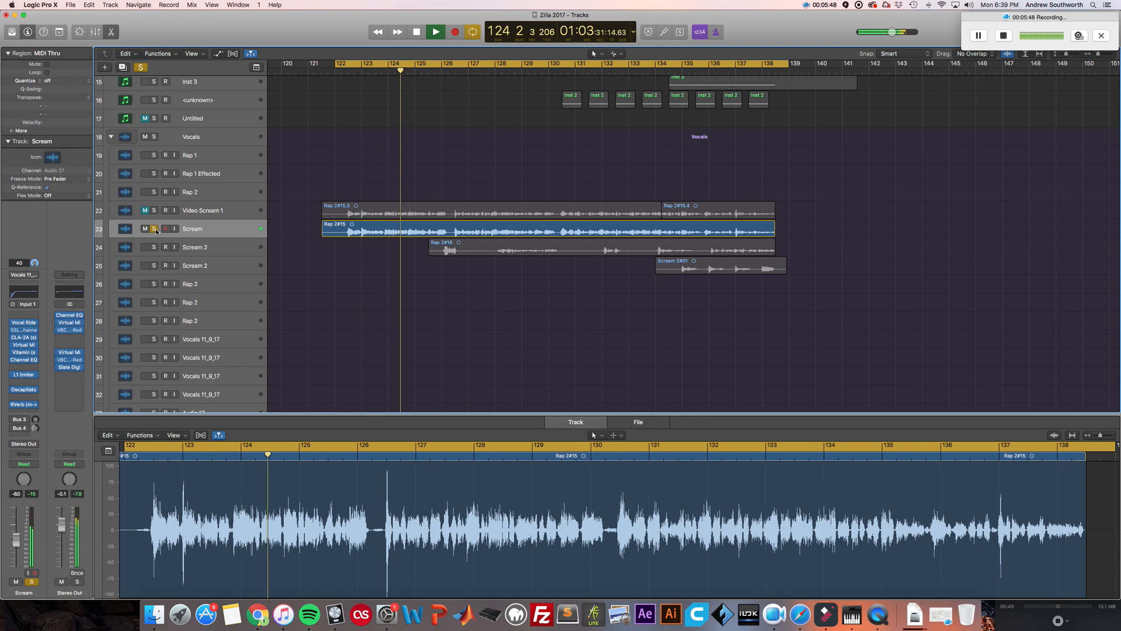
key(space)
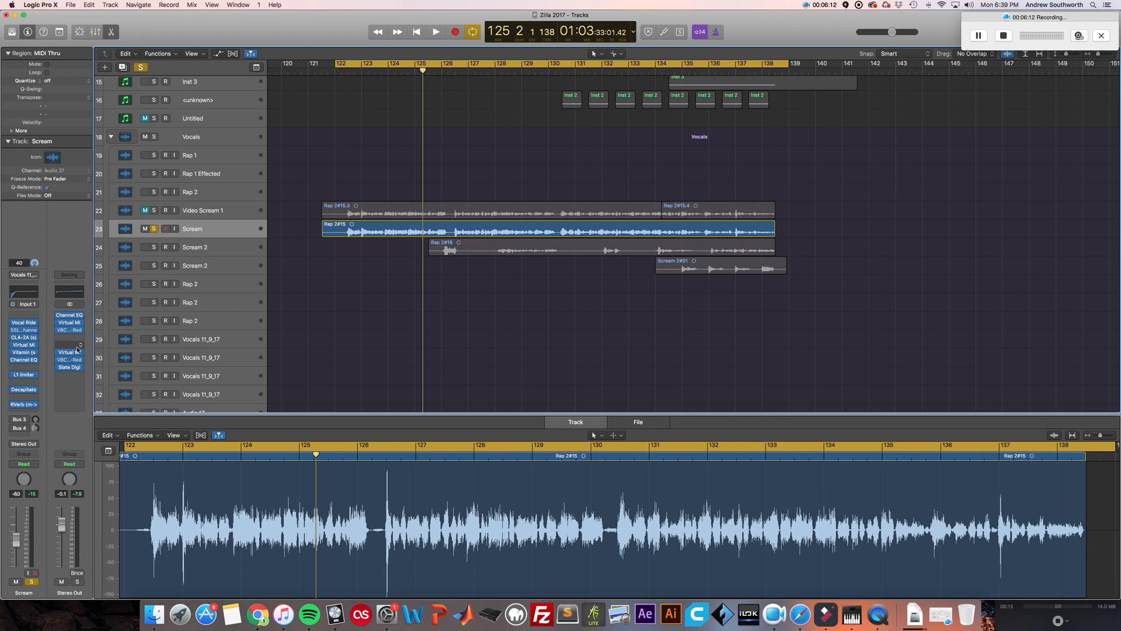
- Compare the channel strips and waveforms of the unprocessed Video Scream 1 track and the processed Scream track
mouse_move(28, 353)
click(213, 211)
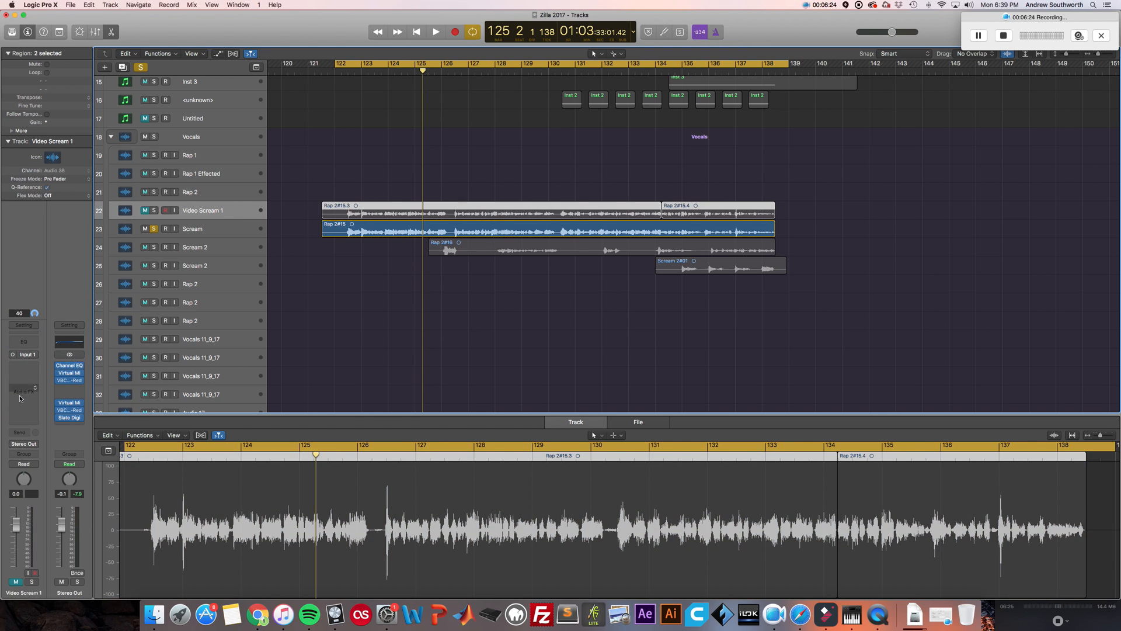
click(199, 234)
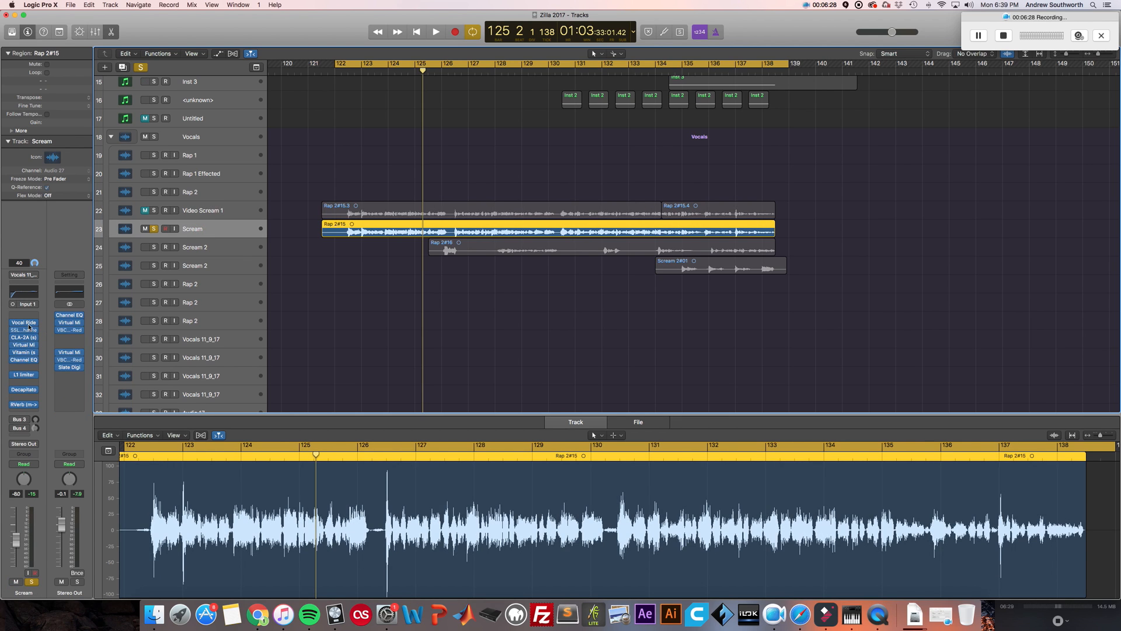
click(205, 215)
click(209, 227)
click(192, 211)
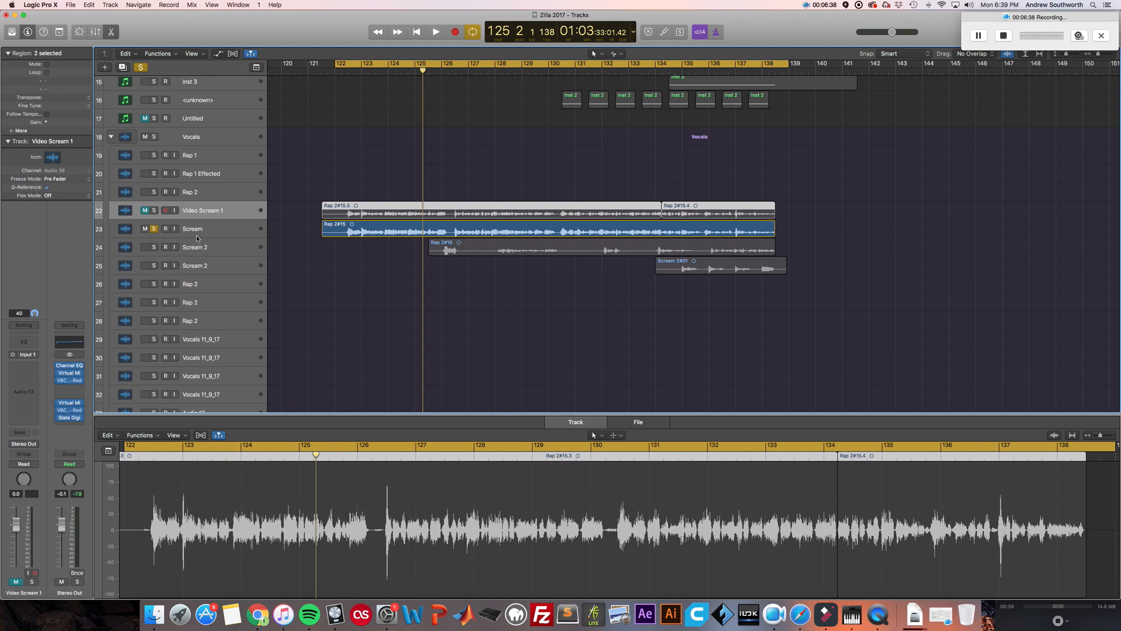
click(199, 232)
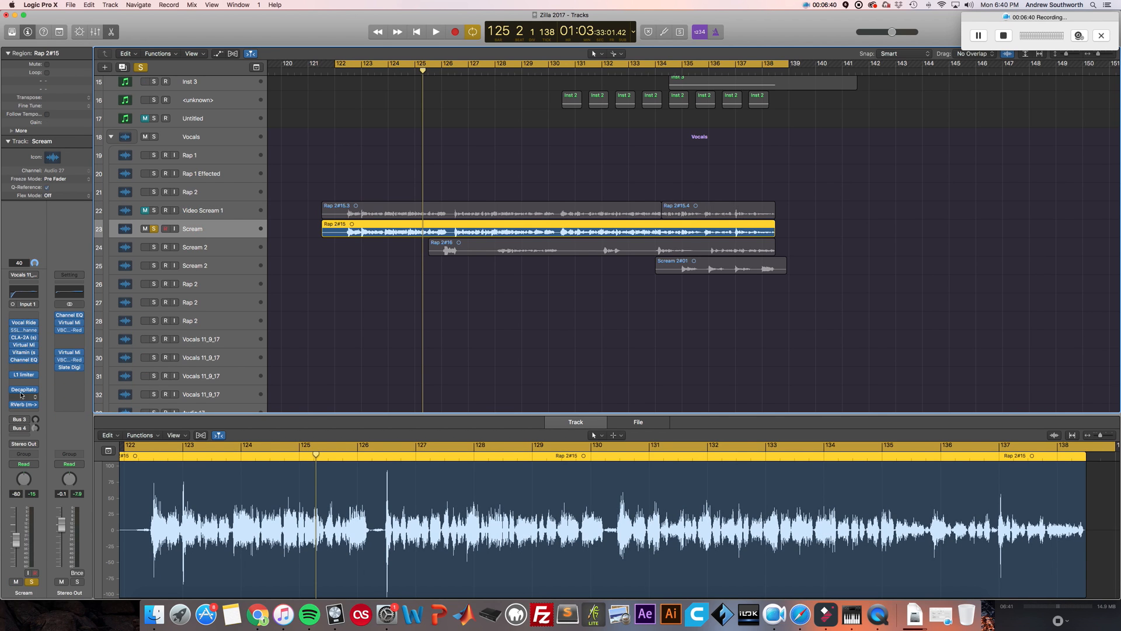
click(230, 211)
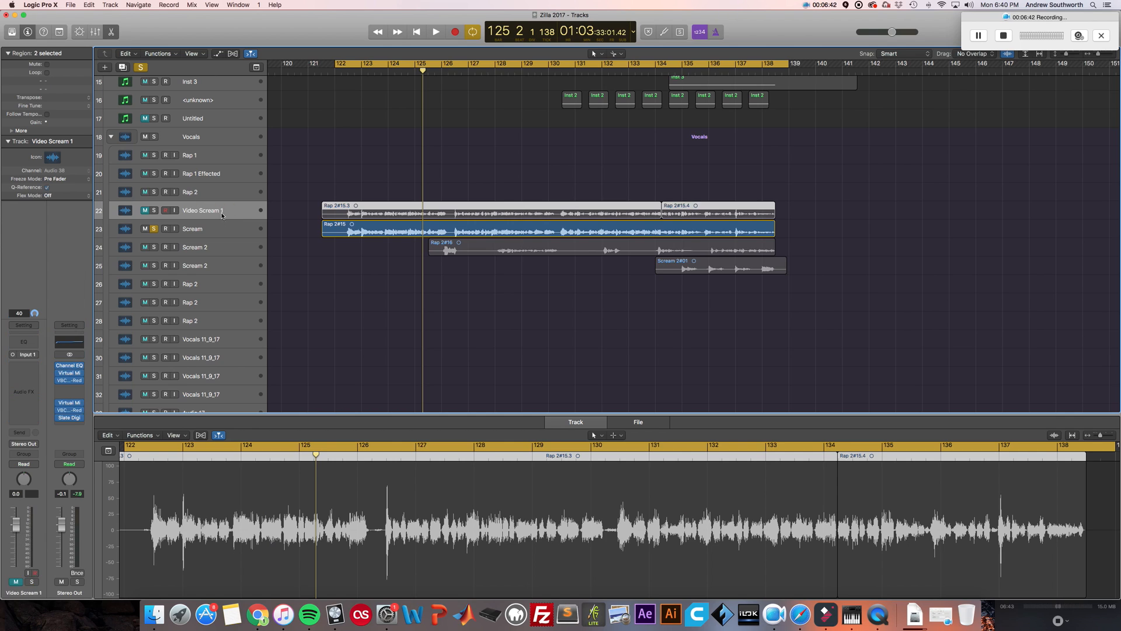